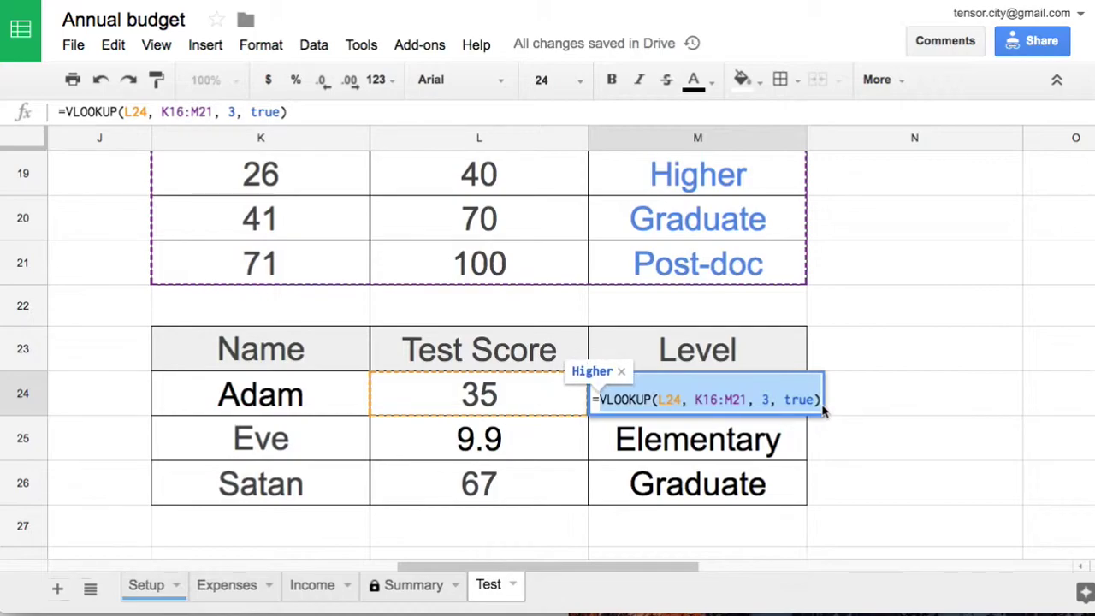
left_click(919, 315)
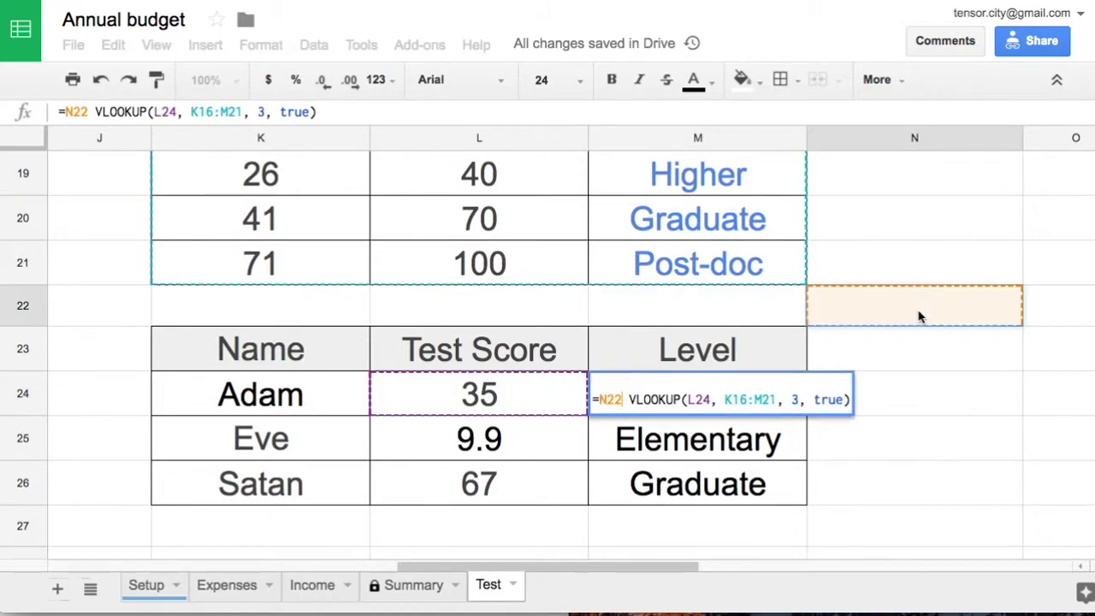
type("VLOOKUP(L24, K16:M21, 3, true)")
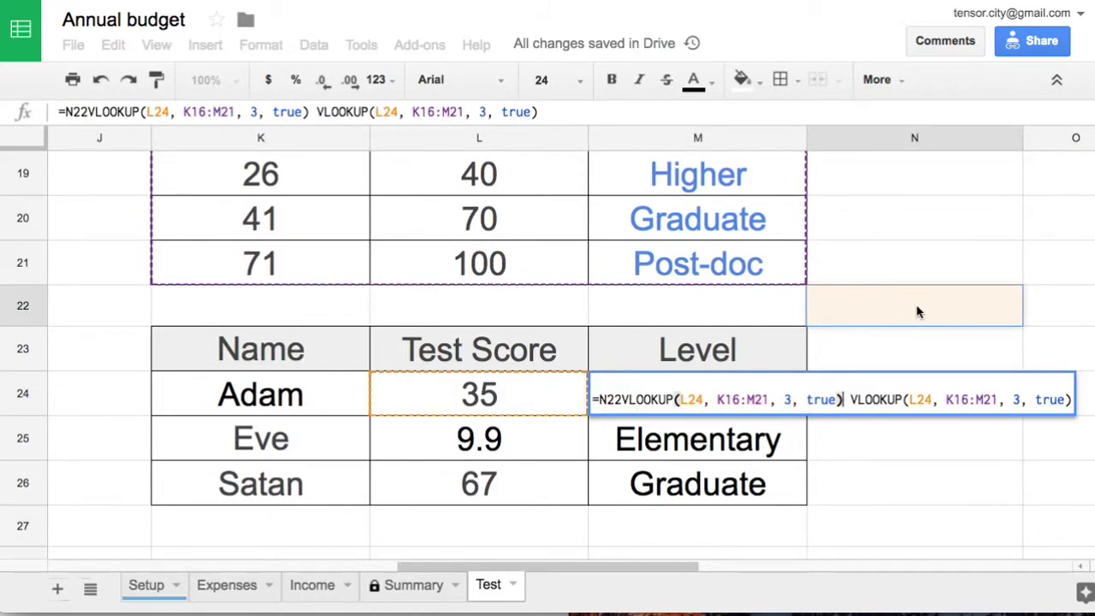
key("ctrl+z")
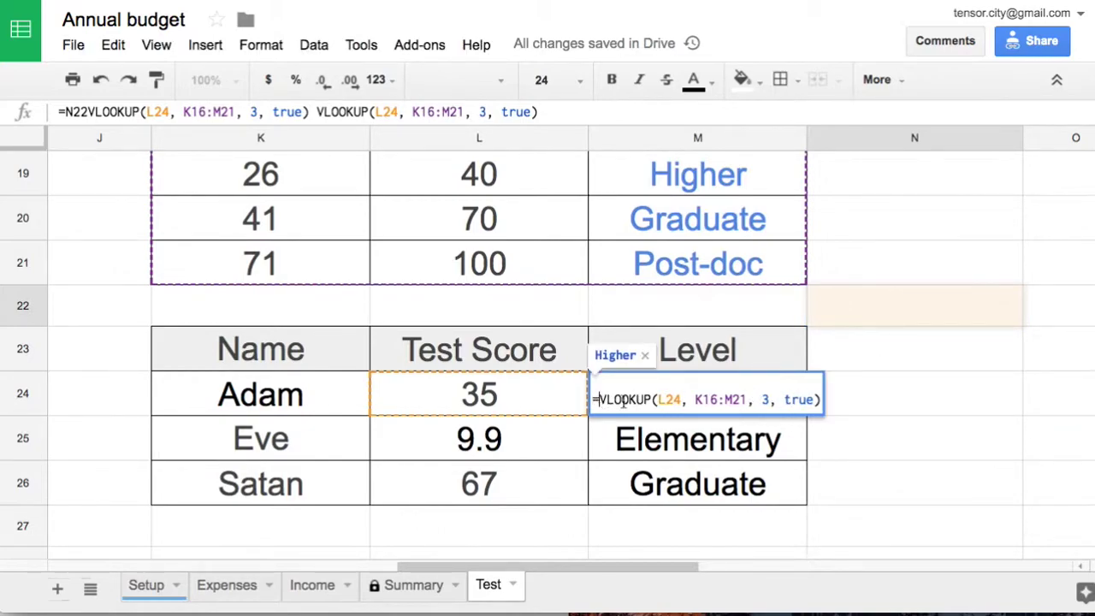
Copy the formula text VLOOKUP(L24, K16:M21, 3, true) from M24 without its equals sign into N22 as plain text.
left_click_drag(599, 399, 830, 412)
key("ctrl+c")
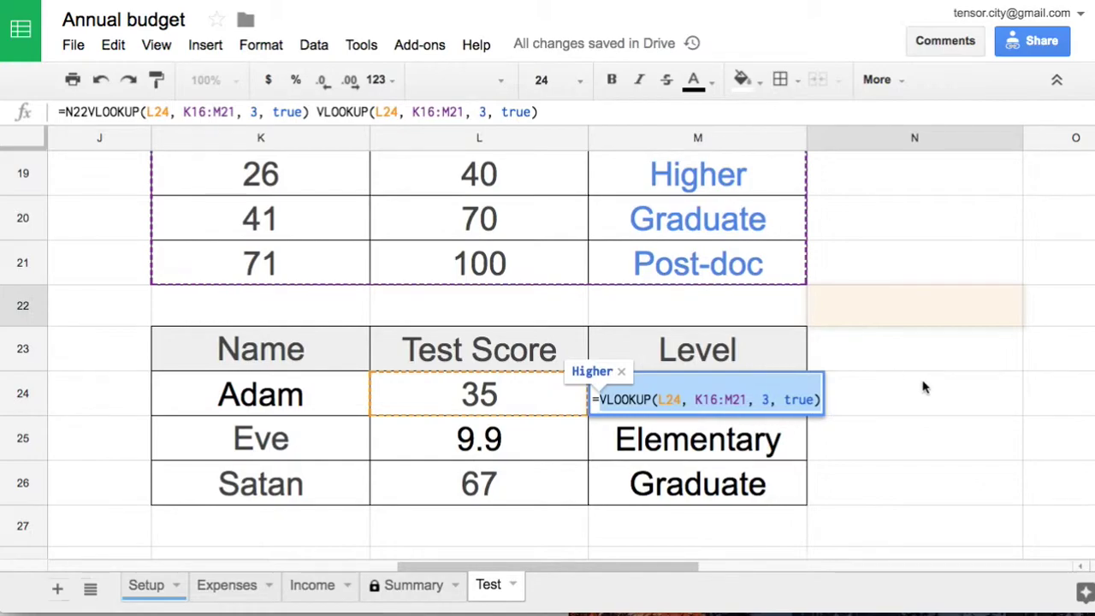
key("Escape")
double_click(890, 315)
key("ctrl+v")
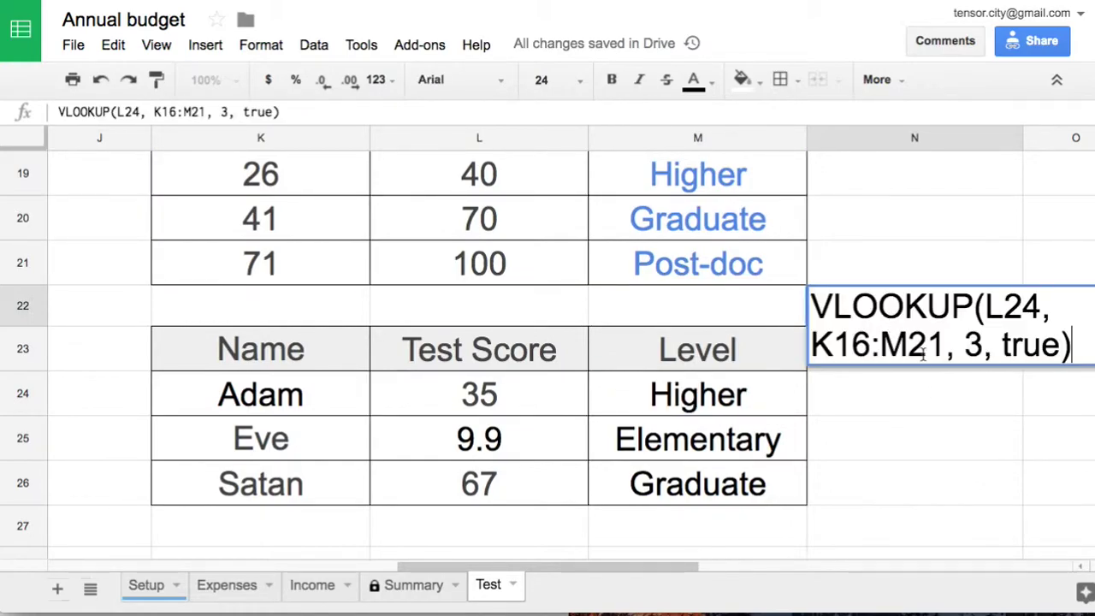
scroll(845, 227, "right", 2)
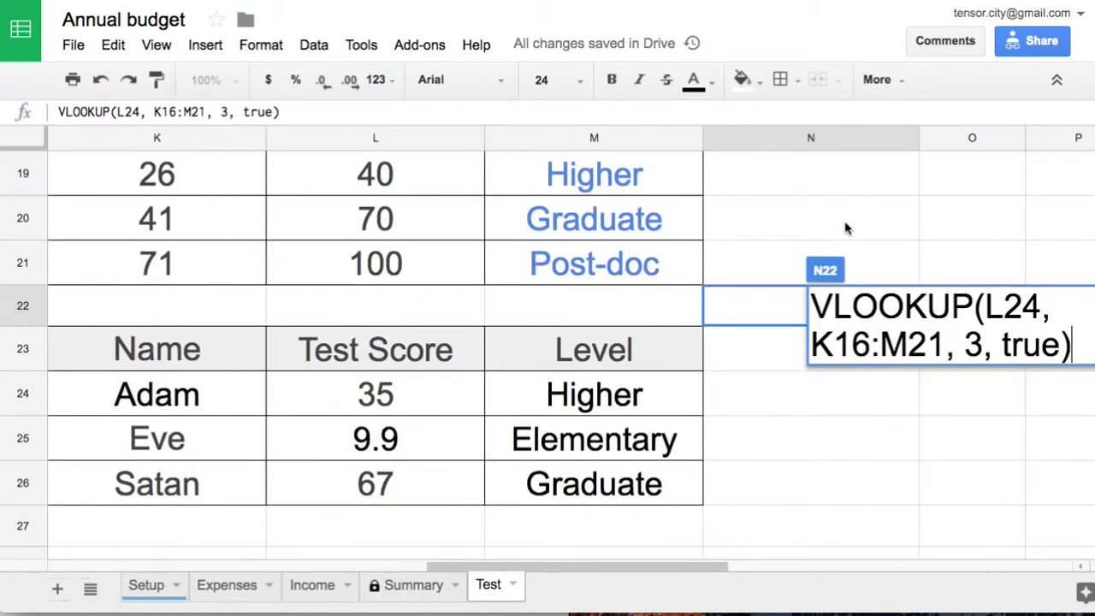
left_click(845, 228)
Widen column N so that the whole formula text in N22 fits inside the column.
left_click(834, 307)
scroll(836, 305, "right", 3)
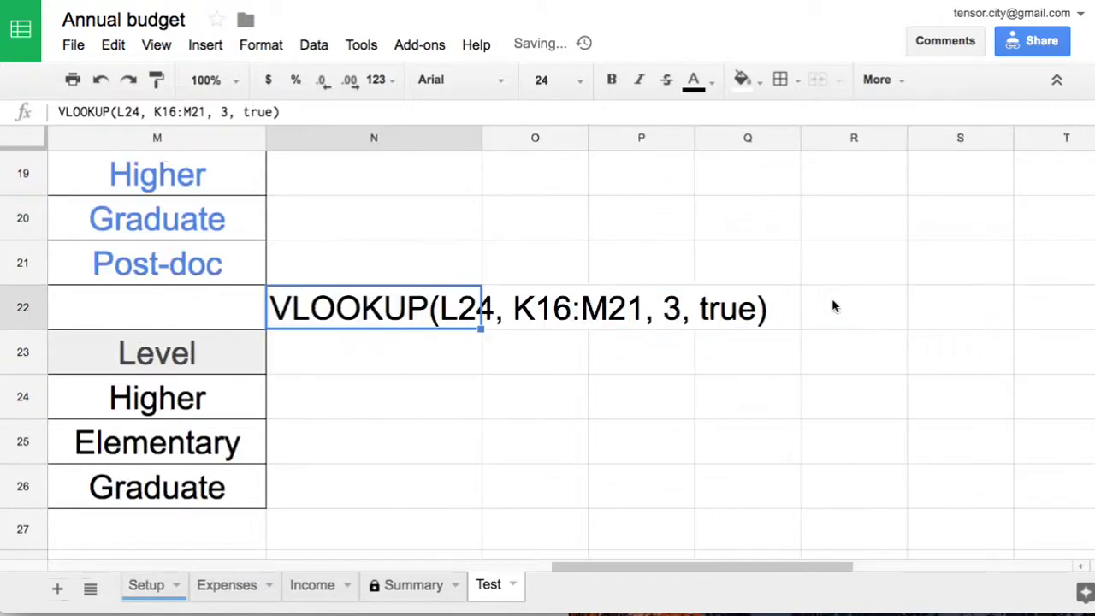
left_click(473, 138)
left_click_drag(481, 138, 805, 163)
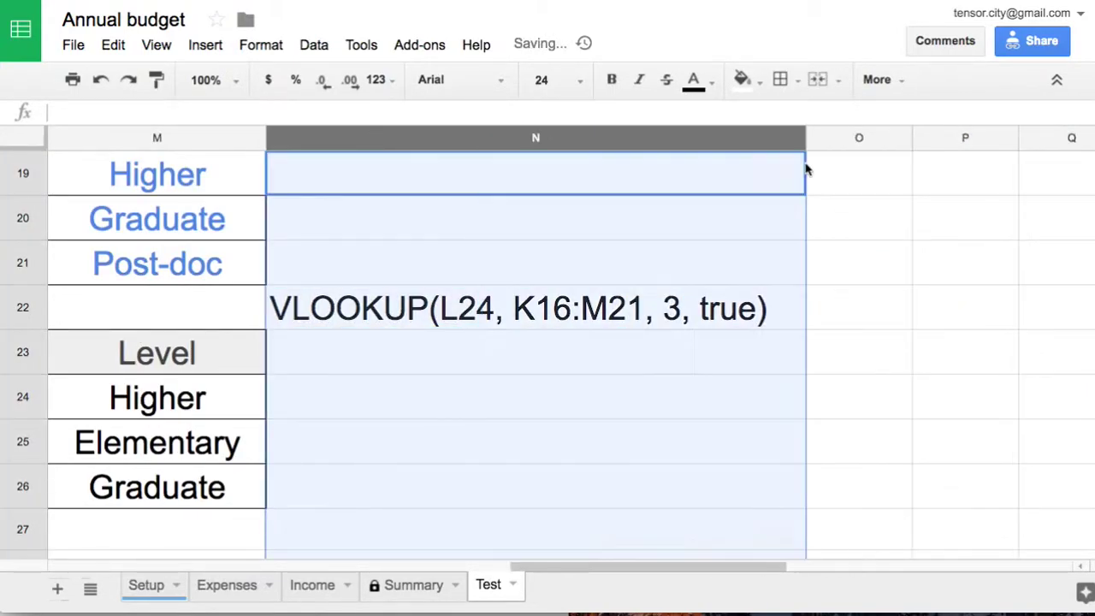
left_click(513, 345)
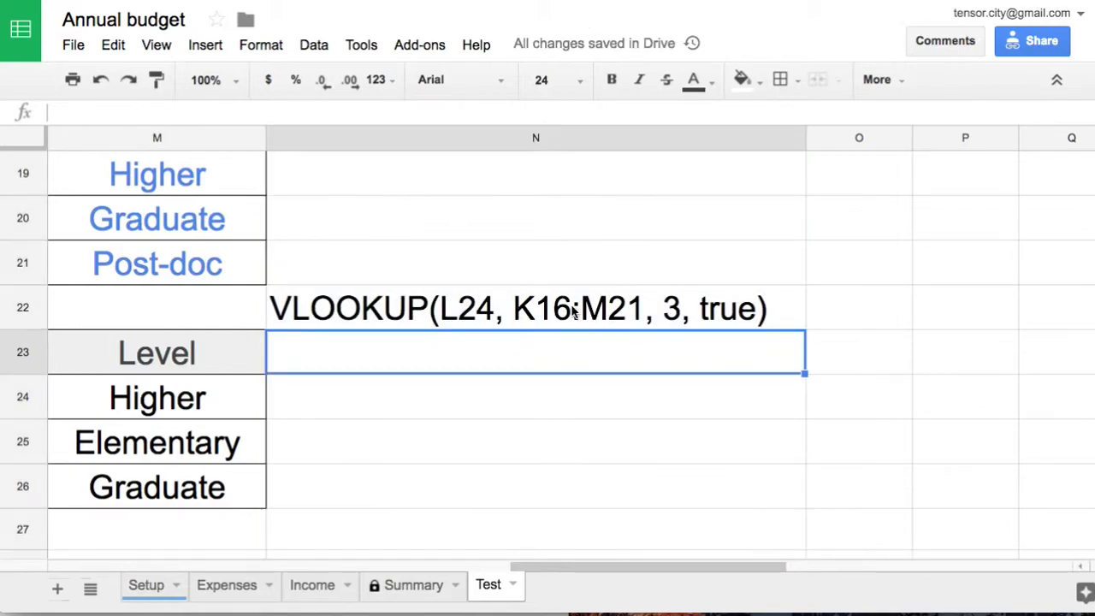
Highlight the lookup range K16:M21 in the Min, Max and Level table.
scroll(582, 315, "up", 3)
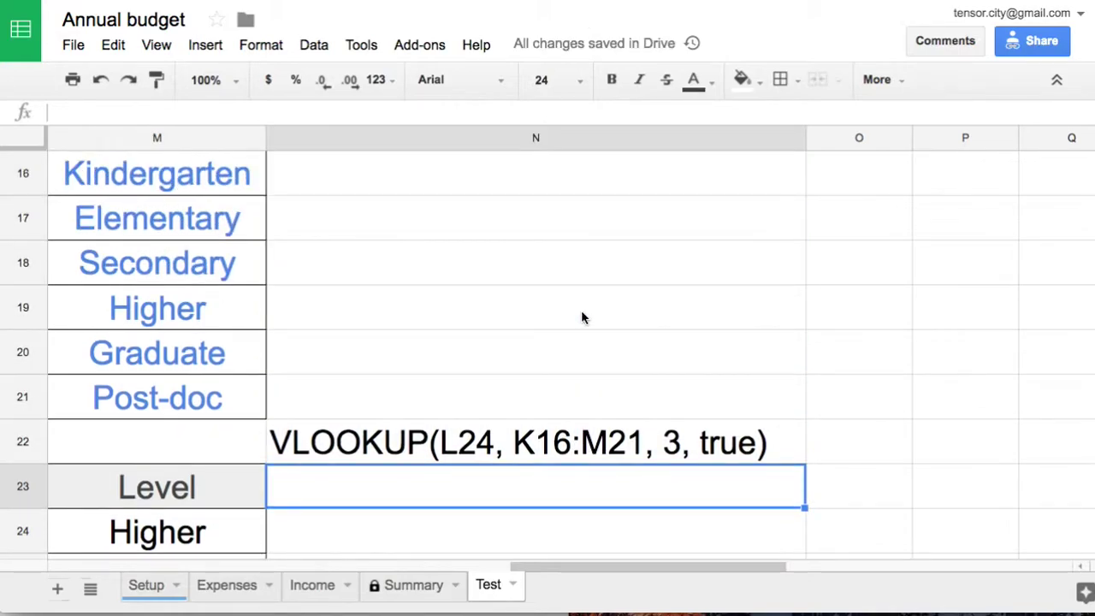
scroll(581, 316, "left", 5)
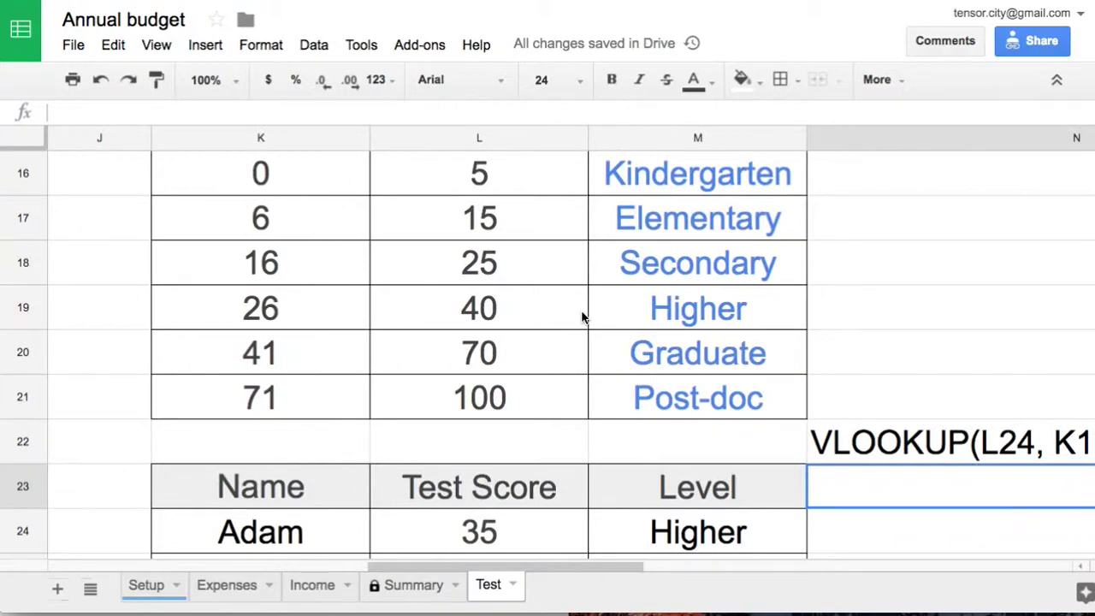
left_click(614, 390)
scroll(585, 374, "up", 1)
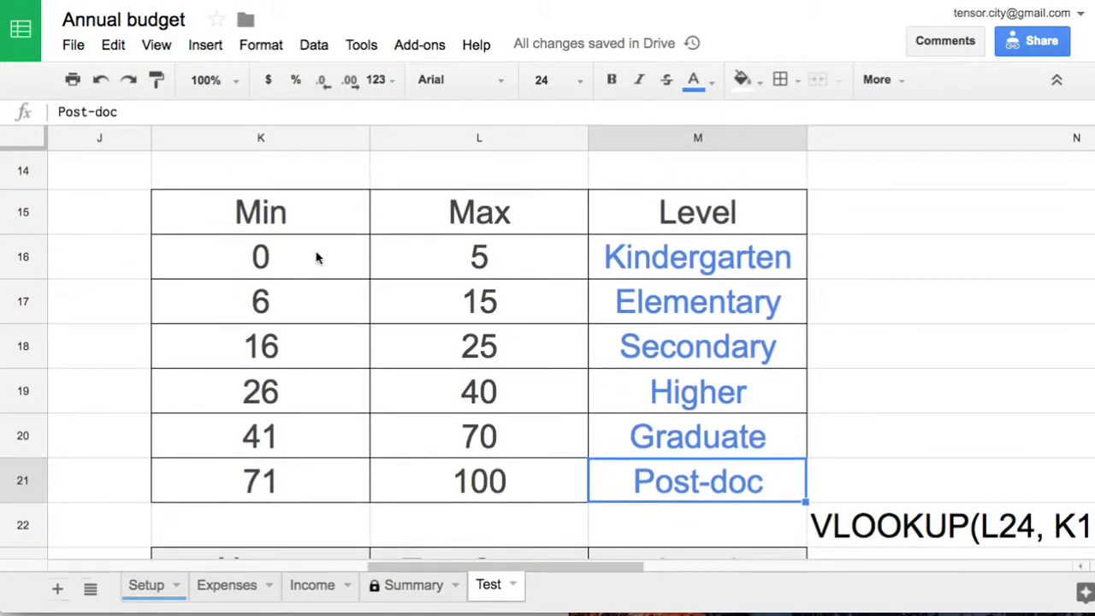
left_click_drag(317, 254, 696, 482)
Copy the formula text VLOOKUP(L25, K17:M22, 3, true) from M25 without its equals sign into N23.
scroll(746, 462, "down", 3)
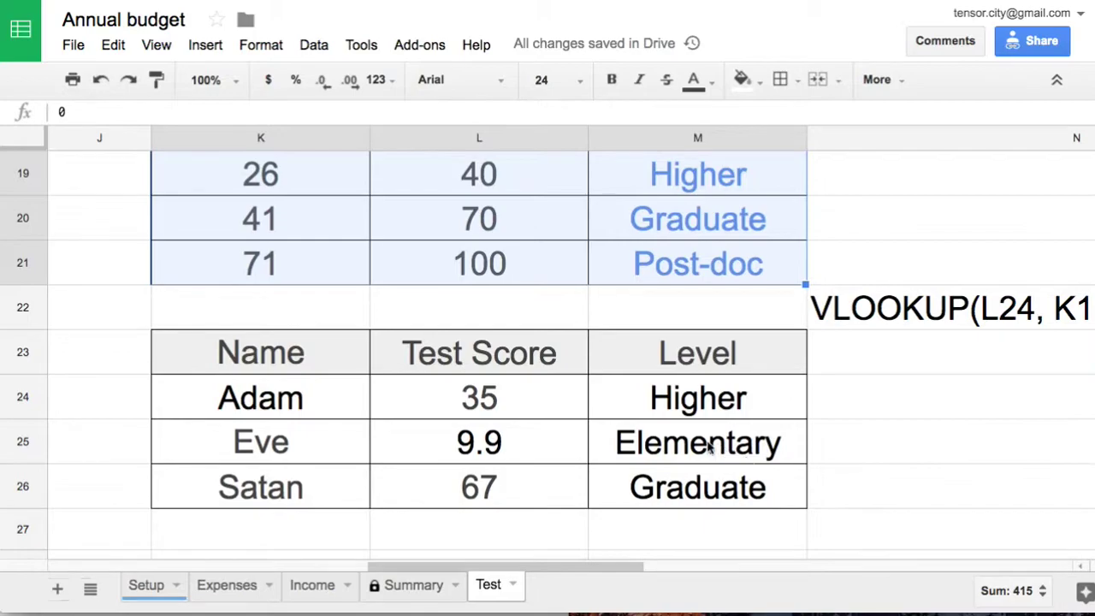
double_click(710, 448)
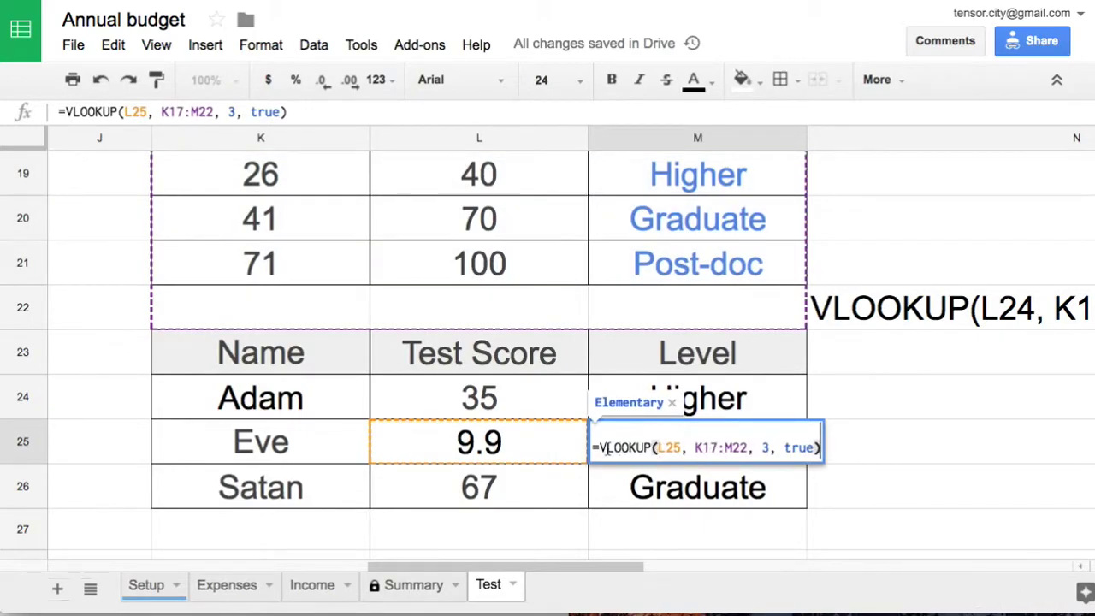
left_click_drag(601, 451, 819, 447)
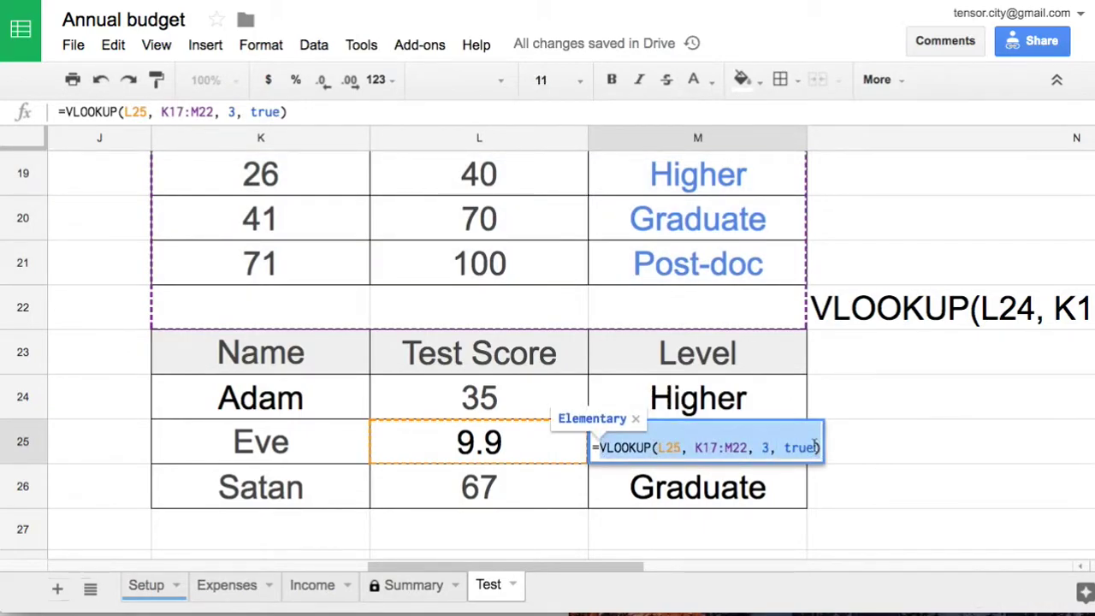
key("ctrl+c")
key("Escape")
left_click(936, 359)
key("ctrl+v")
key("Return")
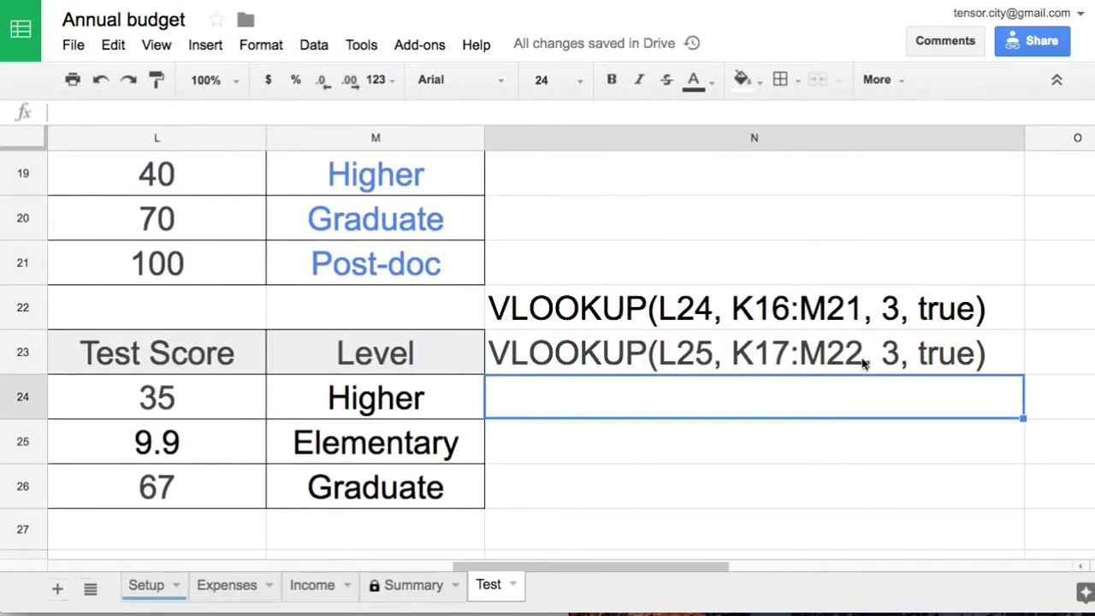
Compare the formula in M24 with the formula texts in N22 and N23.
left_click(438, 411)
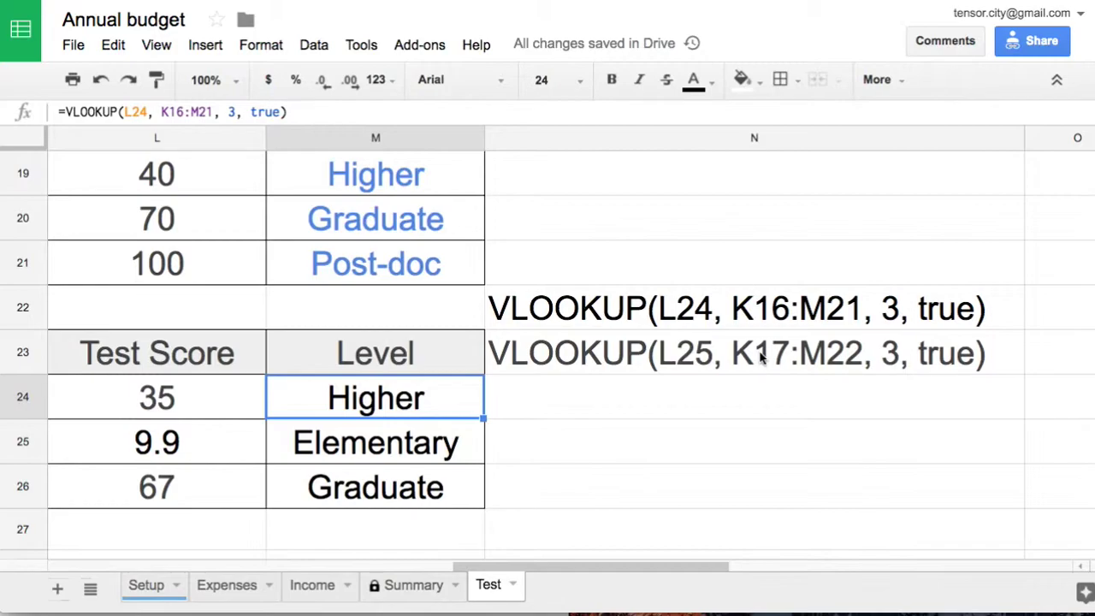
left_click(690, 316)
left_click(697, 360)
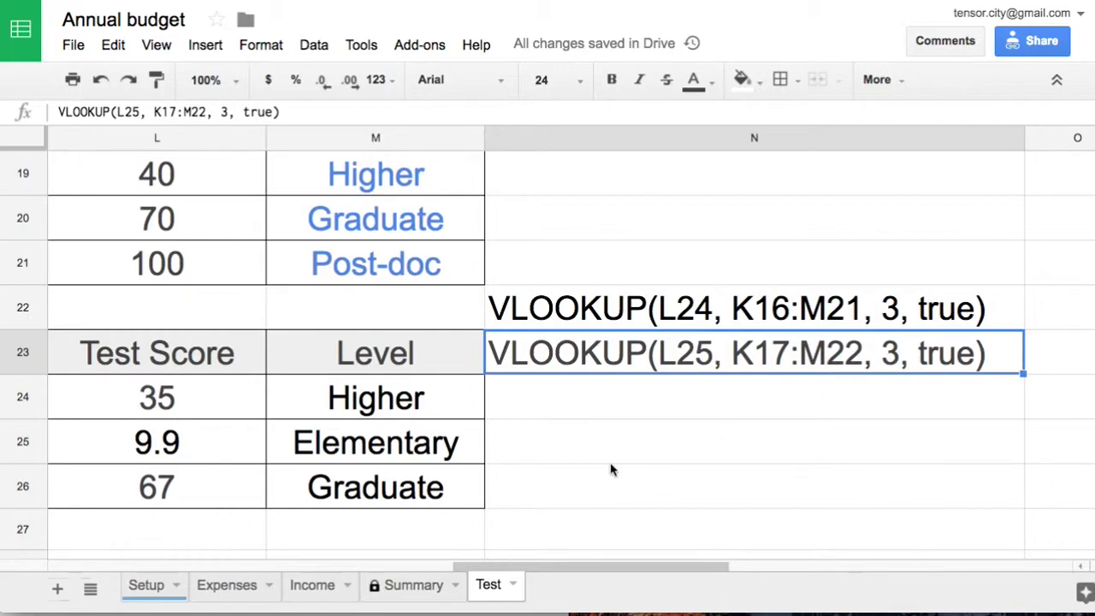
left_click(451, 488)
double_click(451, 486)
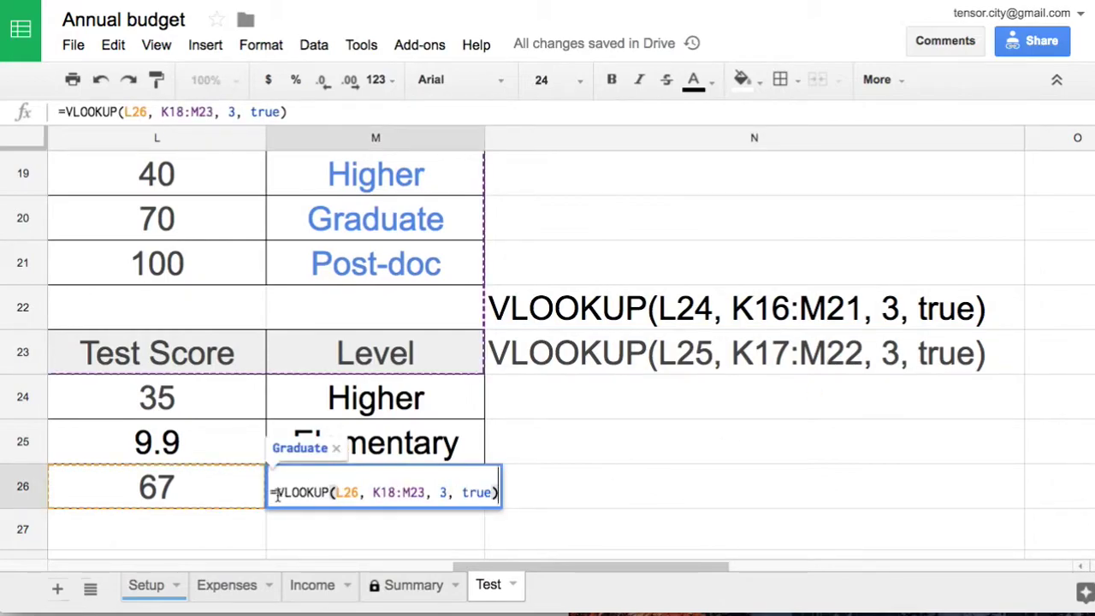
left_click_drag(277, 494, 525, 498)
left_click(657, 387)
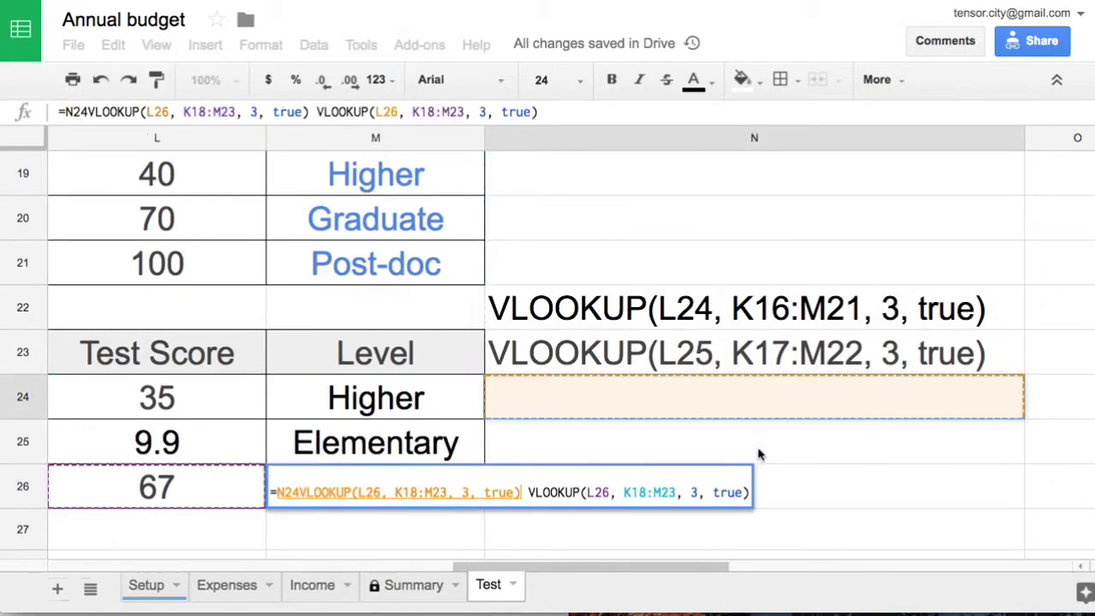
key("Escape")
type("`")
key("Escape")
Copy the formula text VLOOKUP(L26, K18:M23, 3, true) from M26 without its equals sign into N24.
double_click(412, 492)
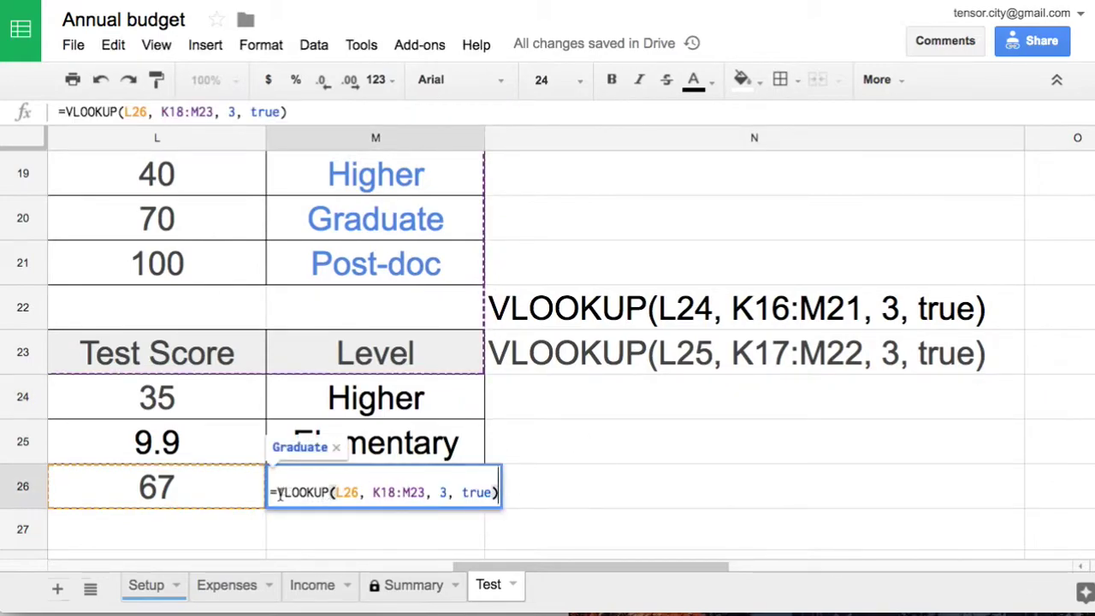
left_click_drag(278, 494, 516, 499)
left_click(618, 402)
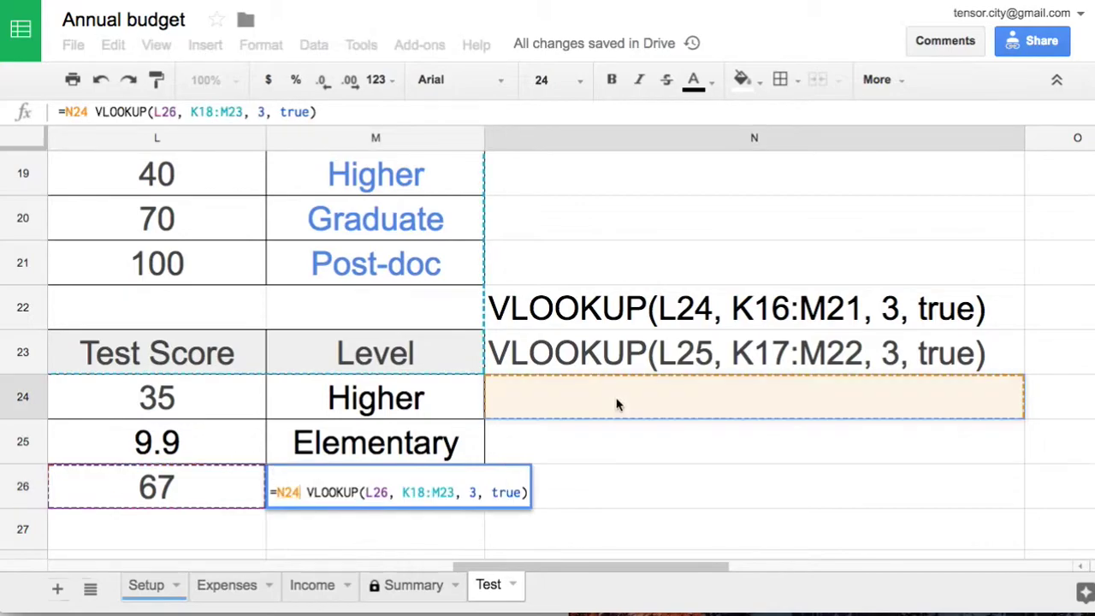
key("Escape")
left_click(558, 414)
key("ctrl+v")
left_click(671, 484)
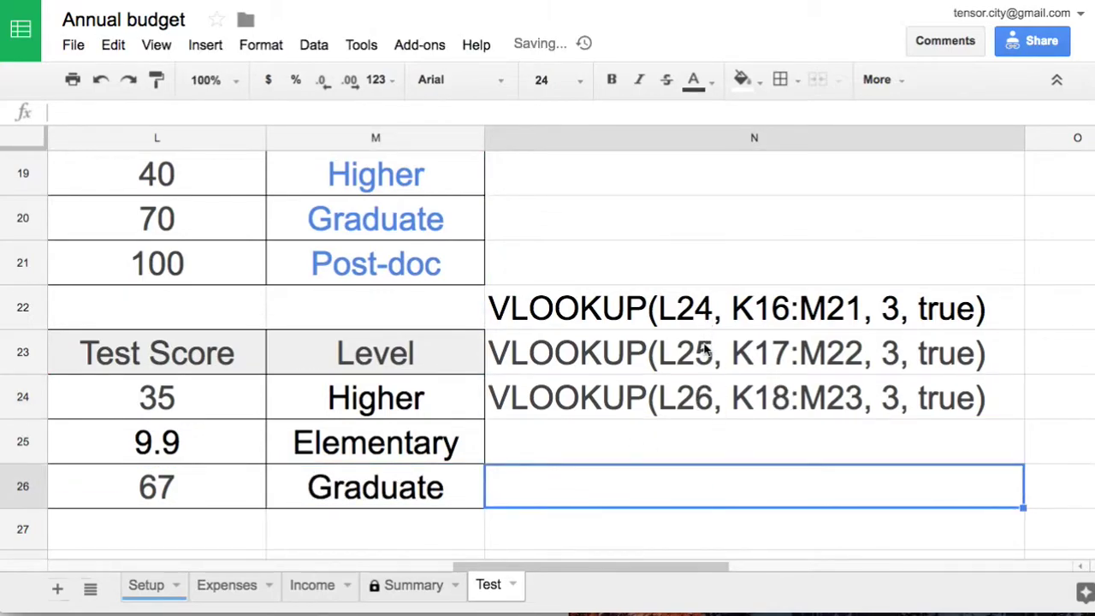
left_click(714, 385)
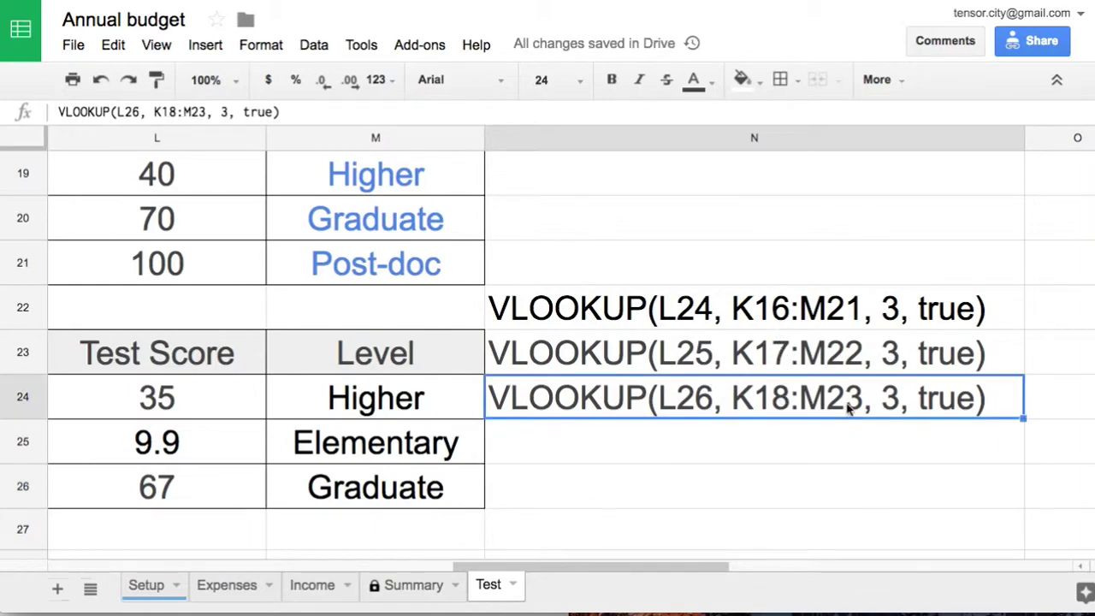
Make the lookup range in M24's formula absolute as $K$16:$M$21 and fill the formula down through M26.
double_click(380, 404)
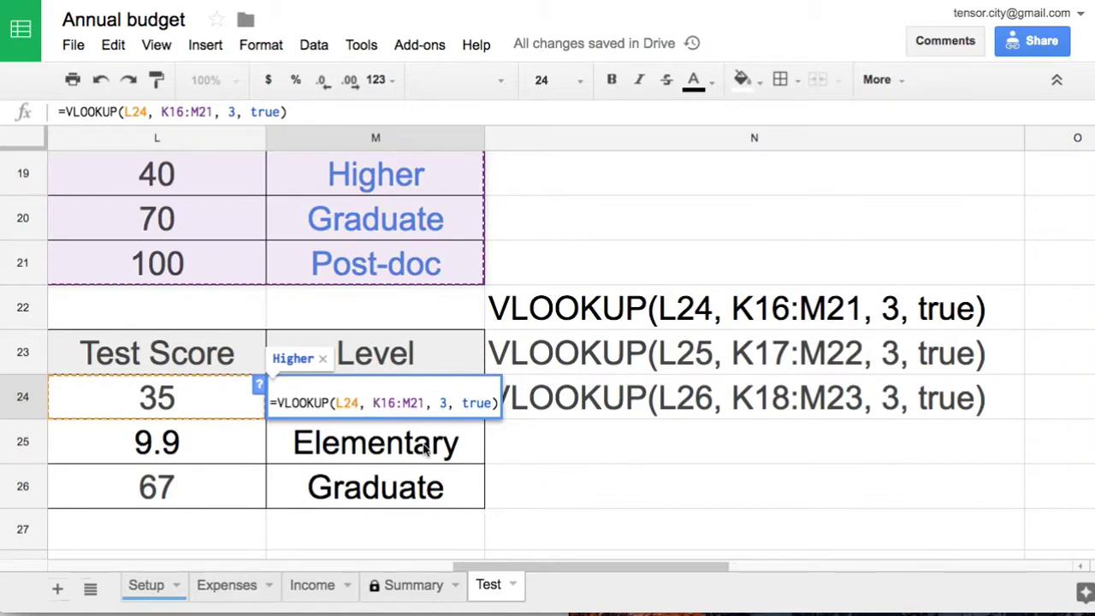
type("$")
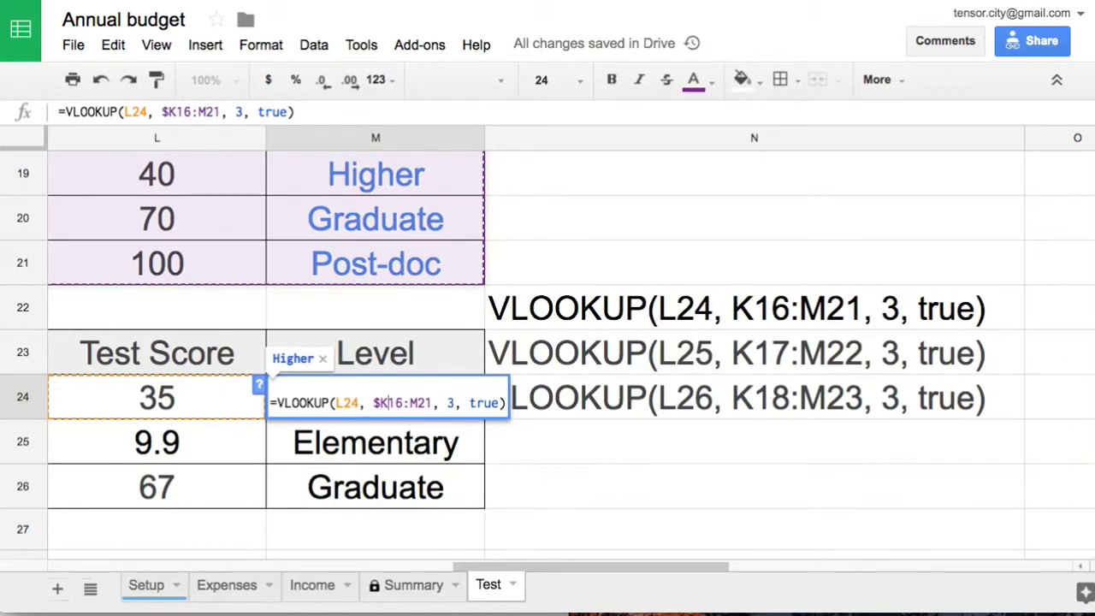
key("Right")
type("$")
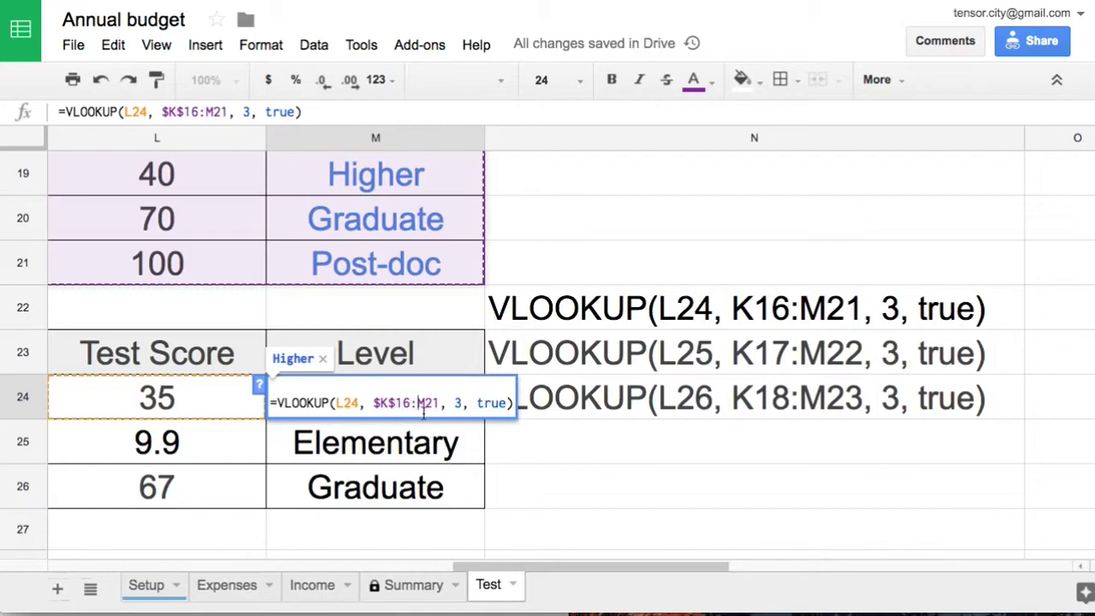
left_click(419, 404)
type("$K")
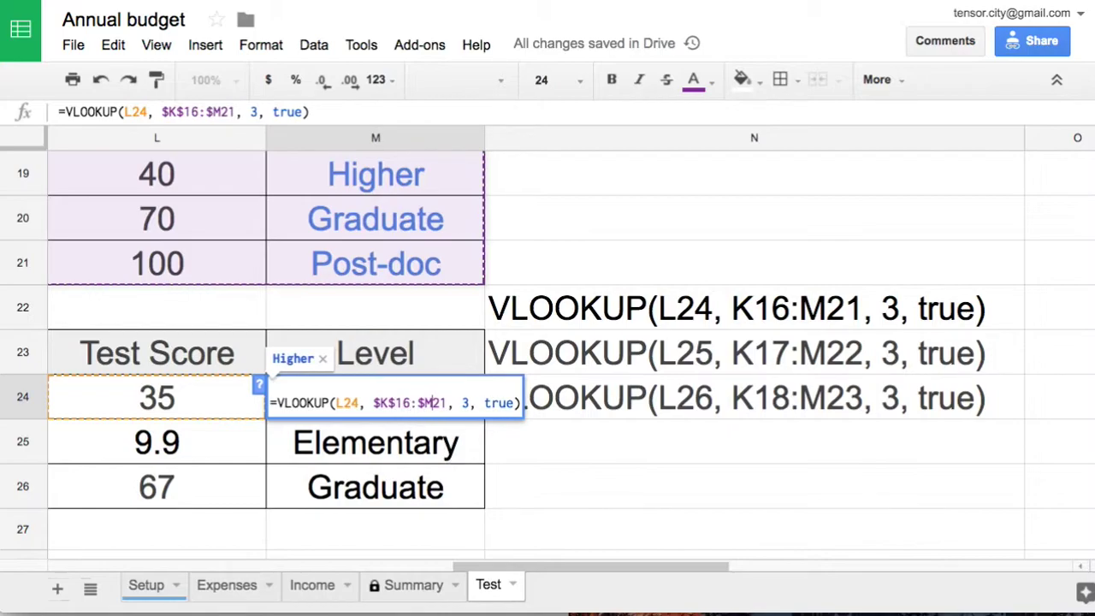
type("$")
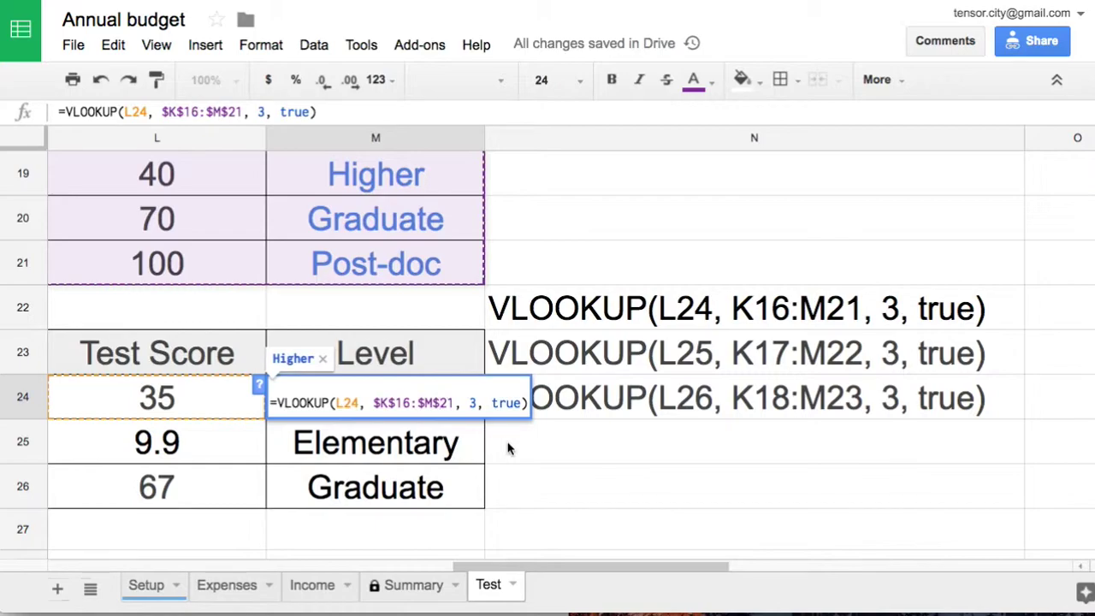
key("Return")
left_click(467, 417)
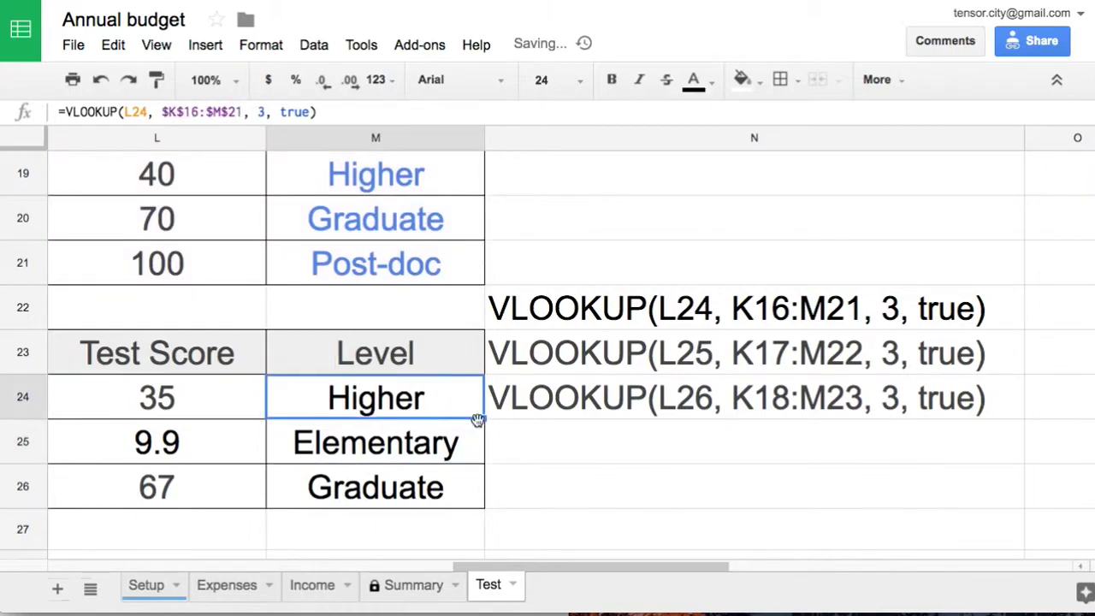
left_click_drag(484, 417, 484, 485)
Replace the text in N23 with M25's formula text VLOOKUP(L25, $K$16:$M$21, 3, true) and clear N24.
double_click(455, 444)
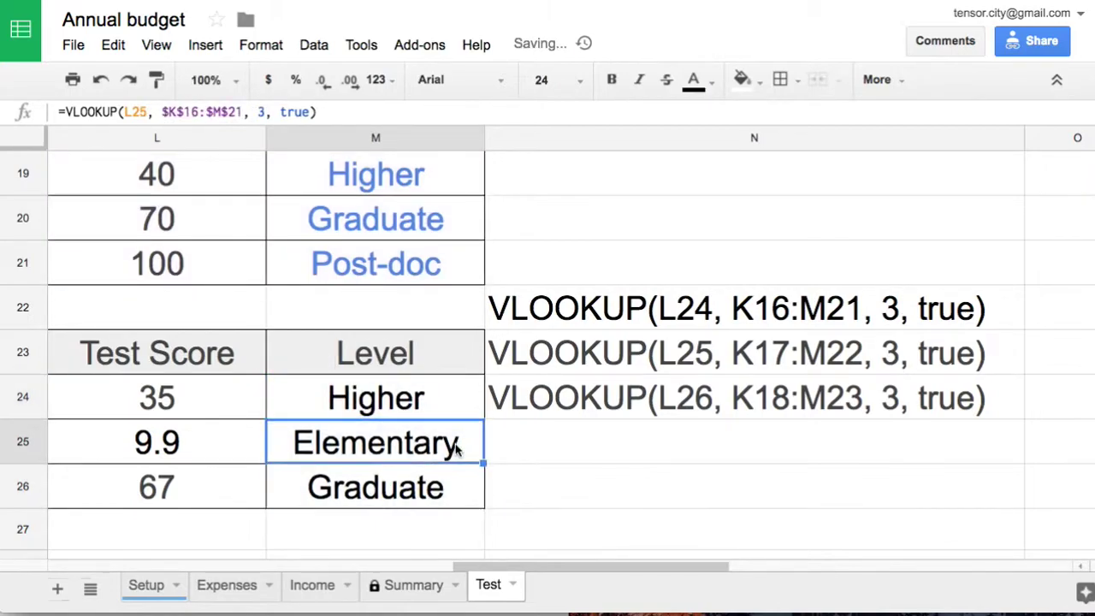
left_click_drag(277, 450, 529, 448)
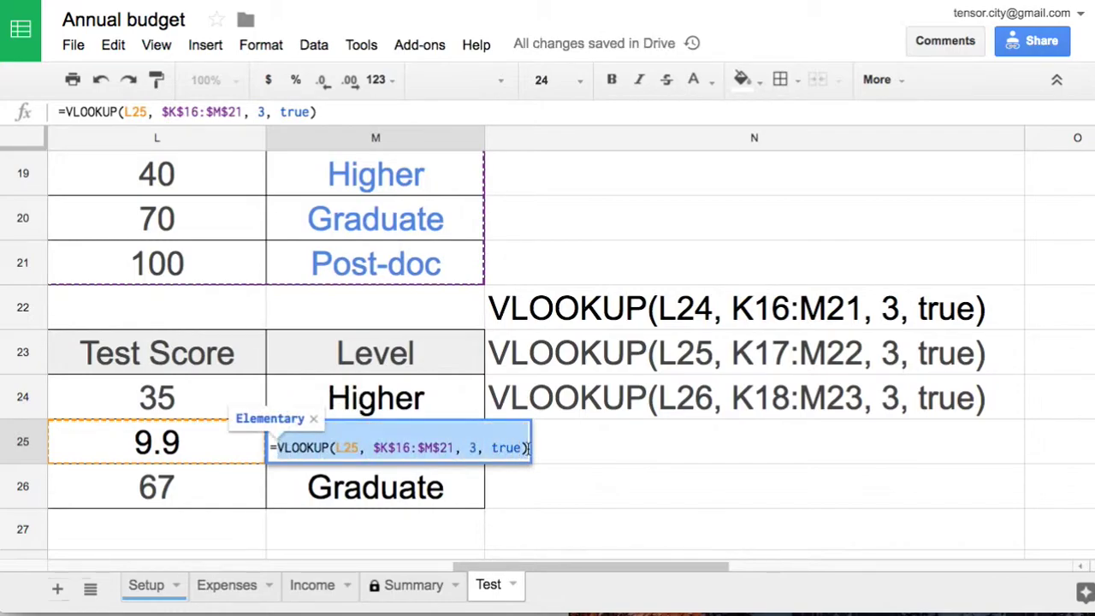
left_click(602, 369)
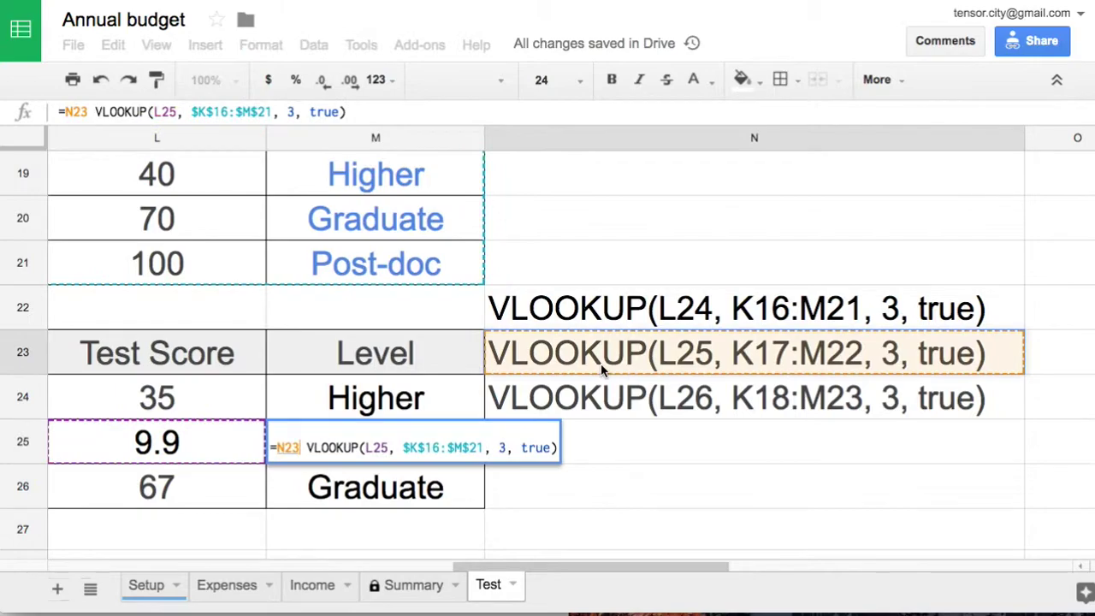
key("Escape")
left_click(590, 358)
key("ctrl+a")
key("ctrl+v")
left_click(647, 400)
key("Delete")
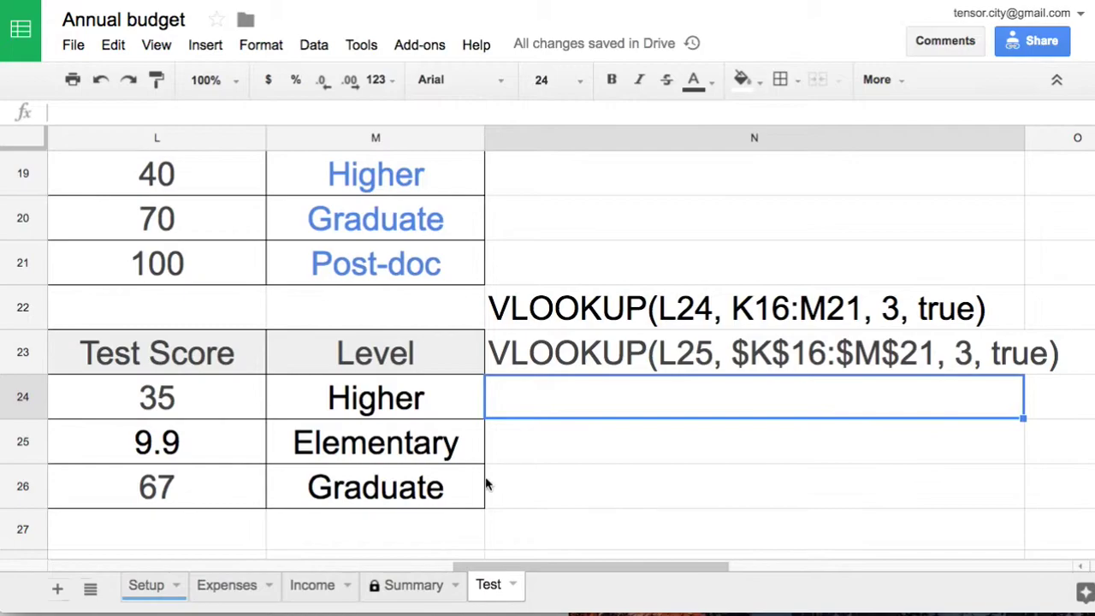
Copy the formula text VLOOKUP(L26, $K$16:$M$21, 3, true) from M26 without its equals sign into N24.
double_click(457, 487)
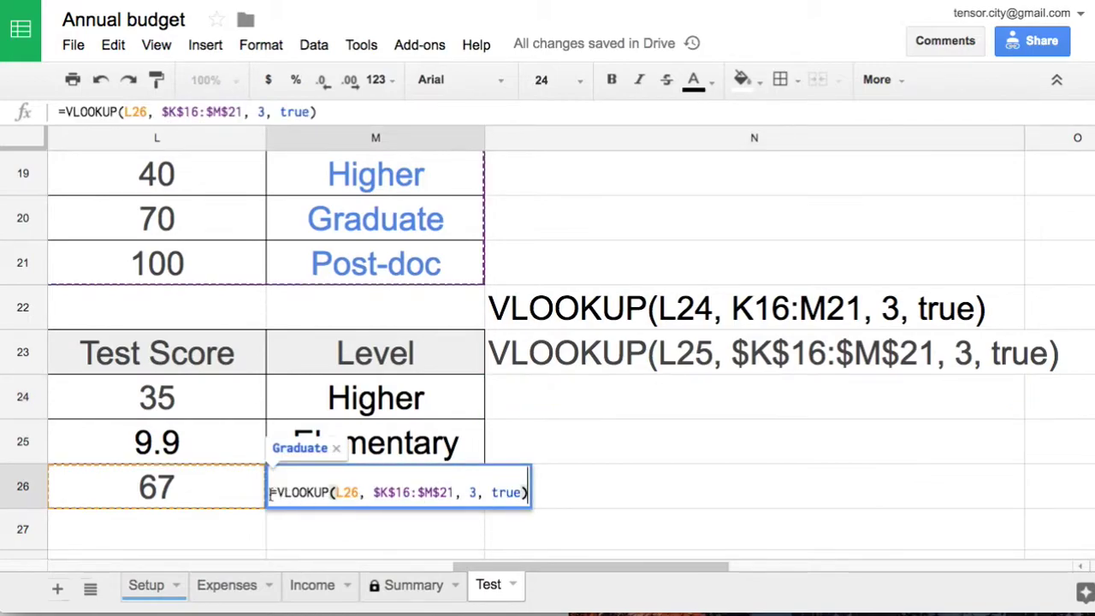
left_click_drag(274, 495, 572, 489)
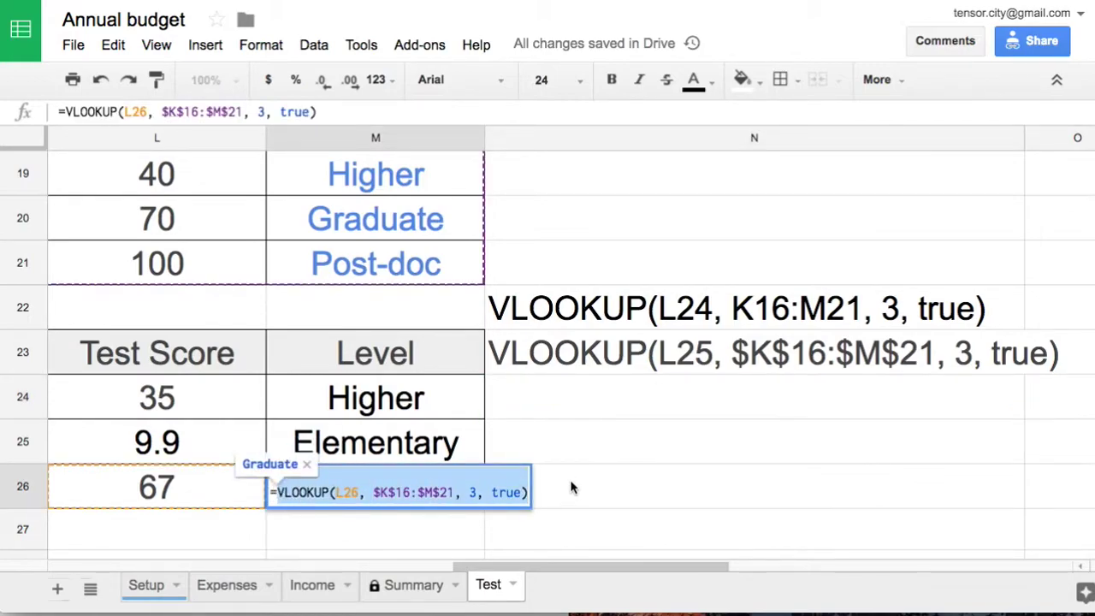
key("ctrl+c")
key("Escape")
left_click(581, 394)
key("ctrl+v")
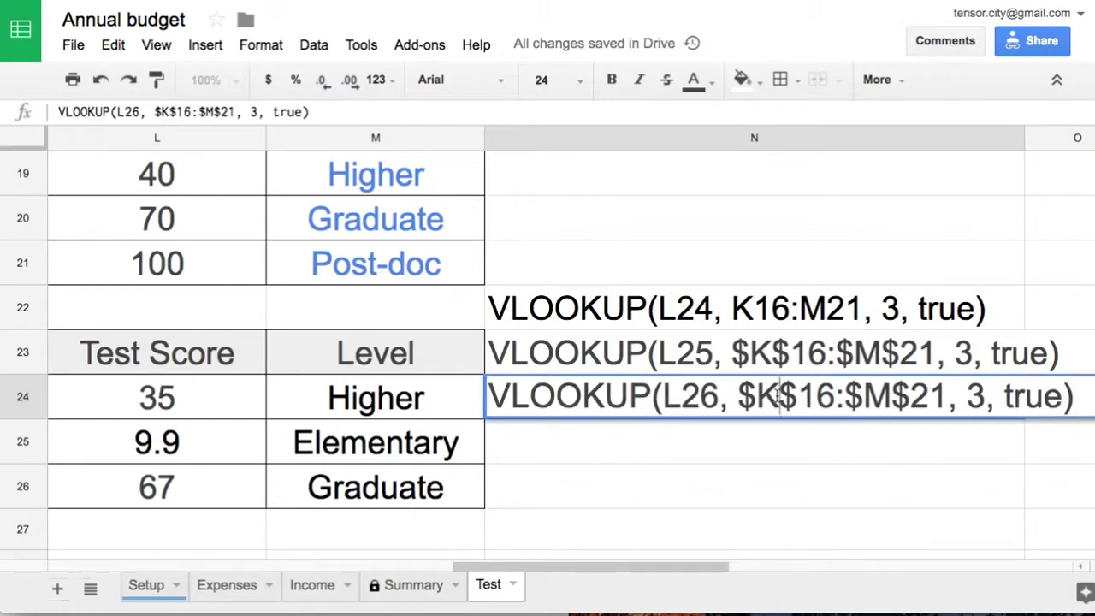
left_click(829, 361)
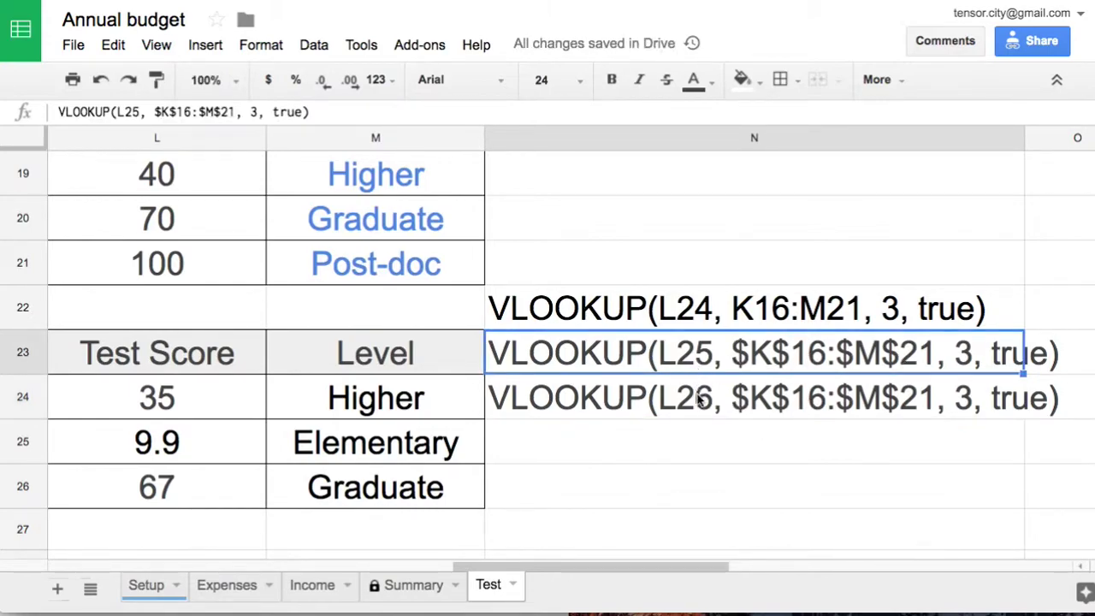
Clear the VLOOKUP formula texts from N22:N24 beside the Name, Test Score and Level table.
left_click(803, 411)
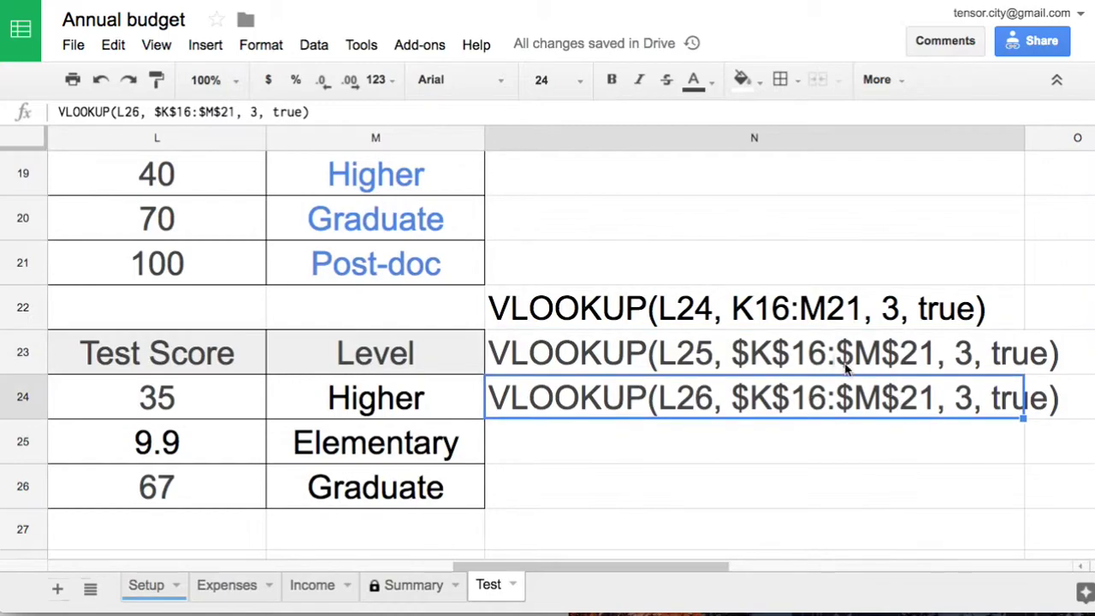
left_click(618, 466)
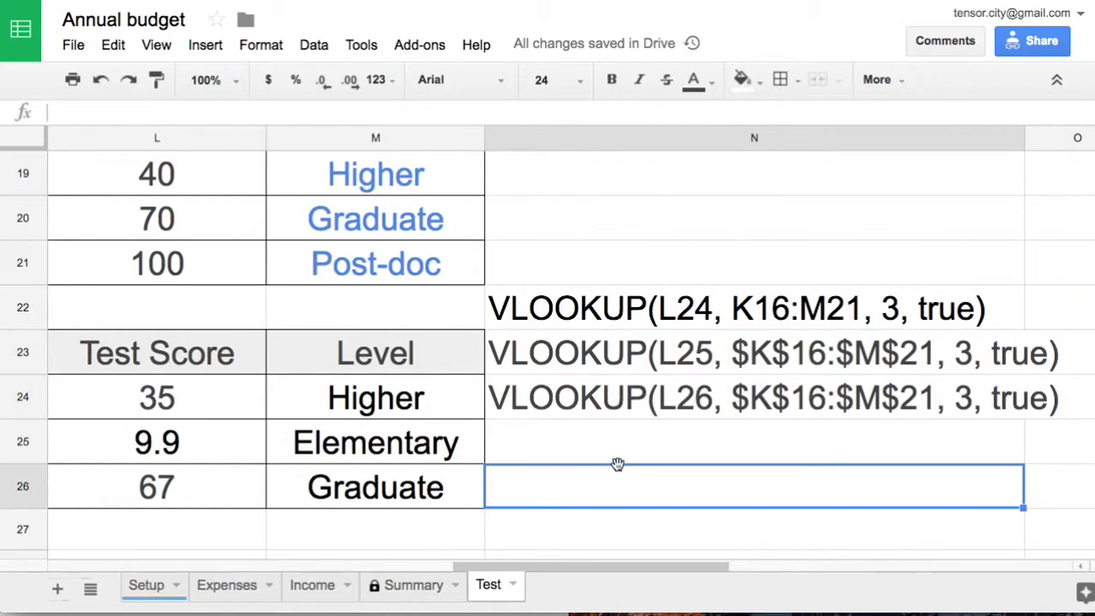
scroll(618, 464, "left", 5)
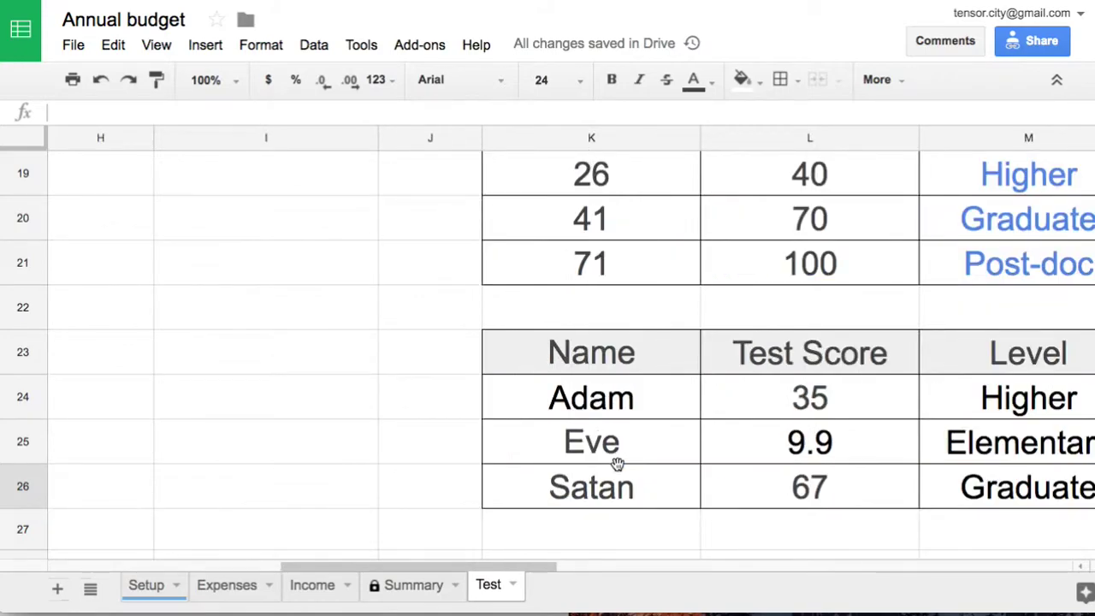
scroll(617, 464, "right", 4)
left_click_drag(293, 359, 675, 486)
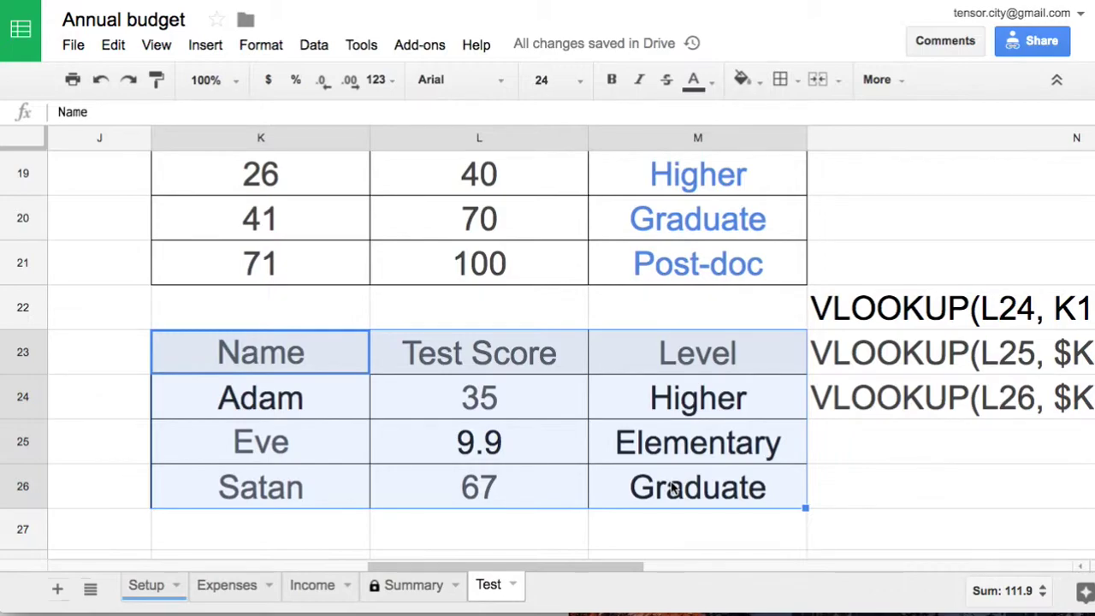
left_click_drag(862, 313, 864, 395)
key("Delete")
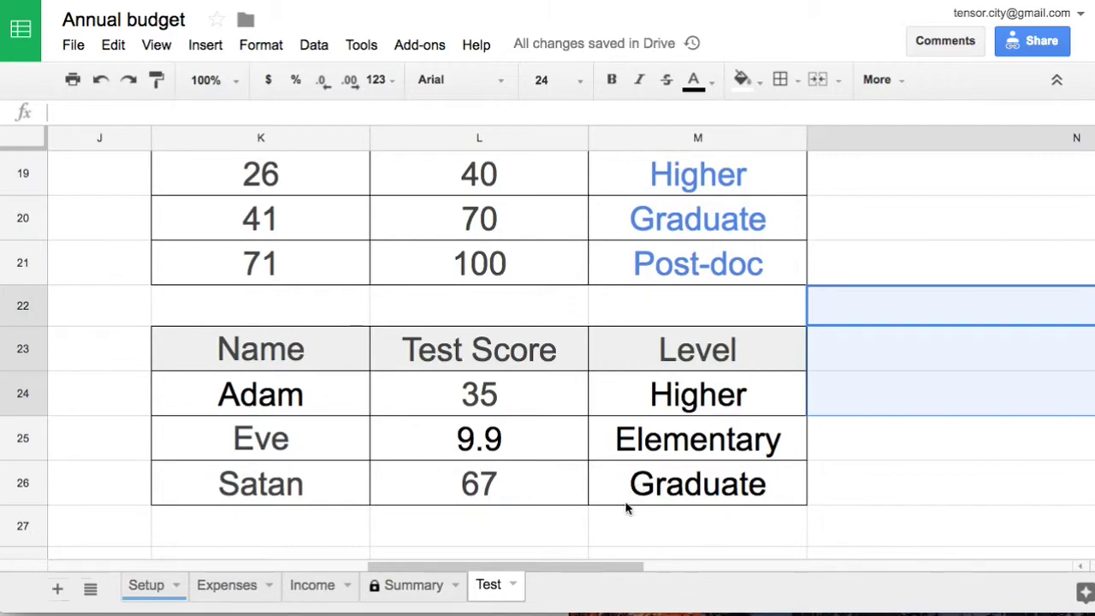
Add a new sheet to the spreadsheet and name it 1반.
left_click(57, 589)
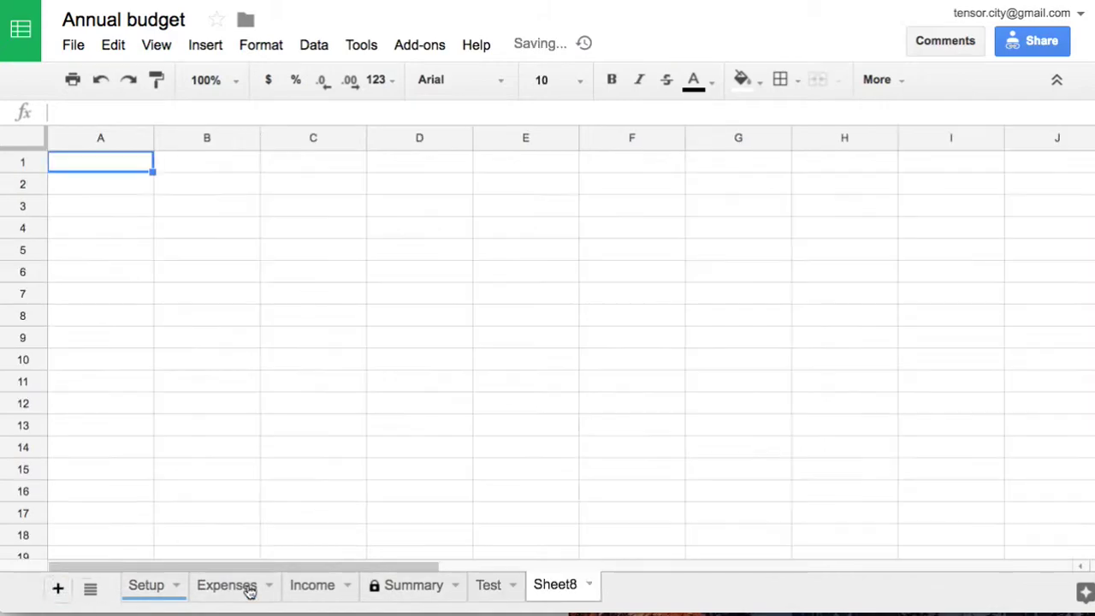
double_click(573, 584)
type("1q")
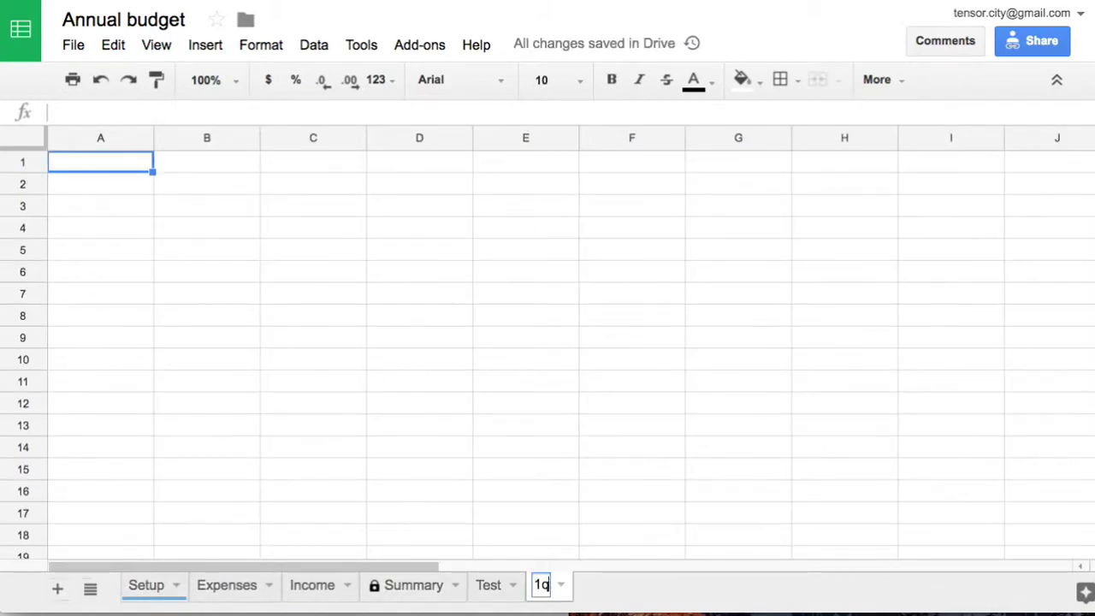
key("BackSpace")
type("백")
Add two more sheets and name them 2반 and 3반.
left_click(59, 589)
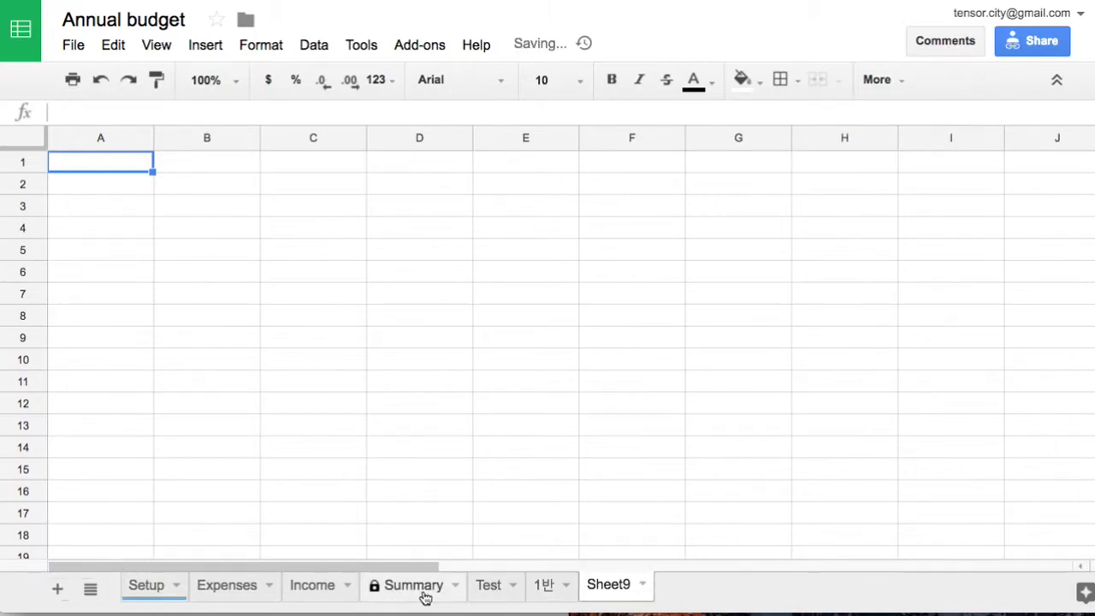
double_click(614, 589)
type("2백")
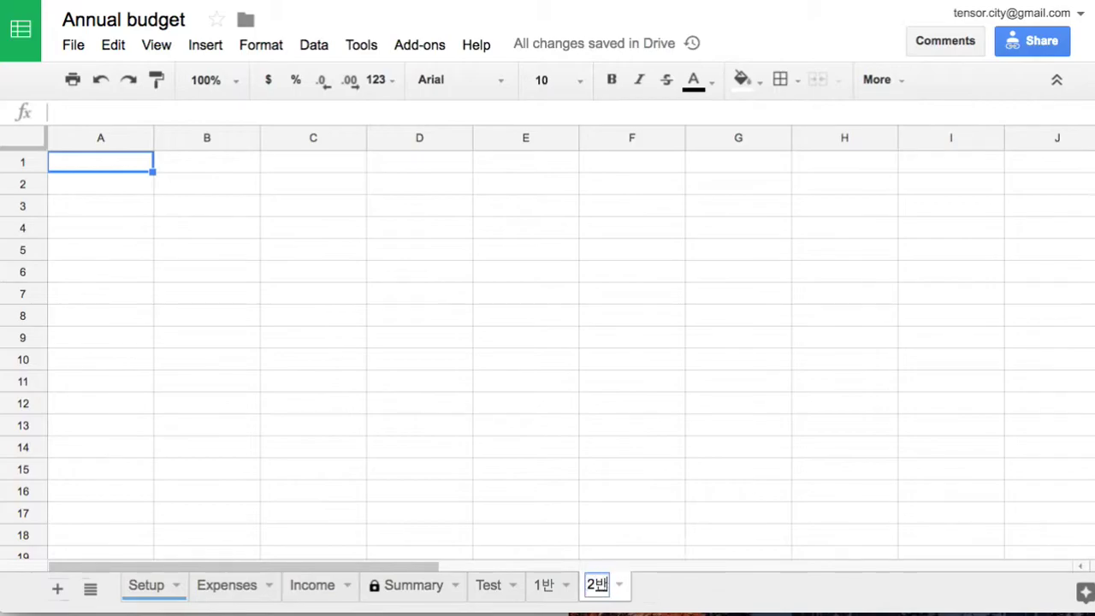
left_click(57, 588)
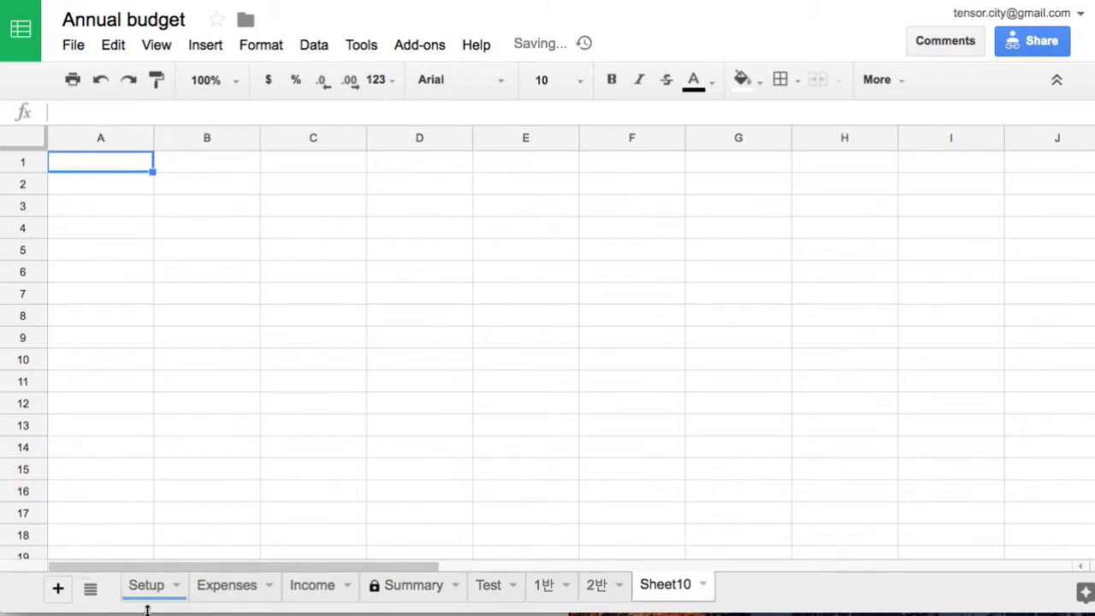
double_click(662, 588)
type("3반")
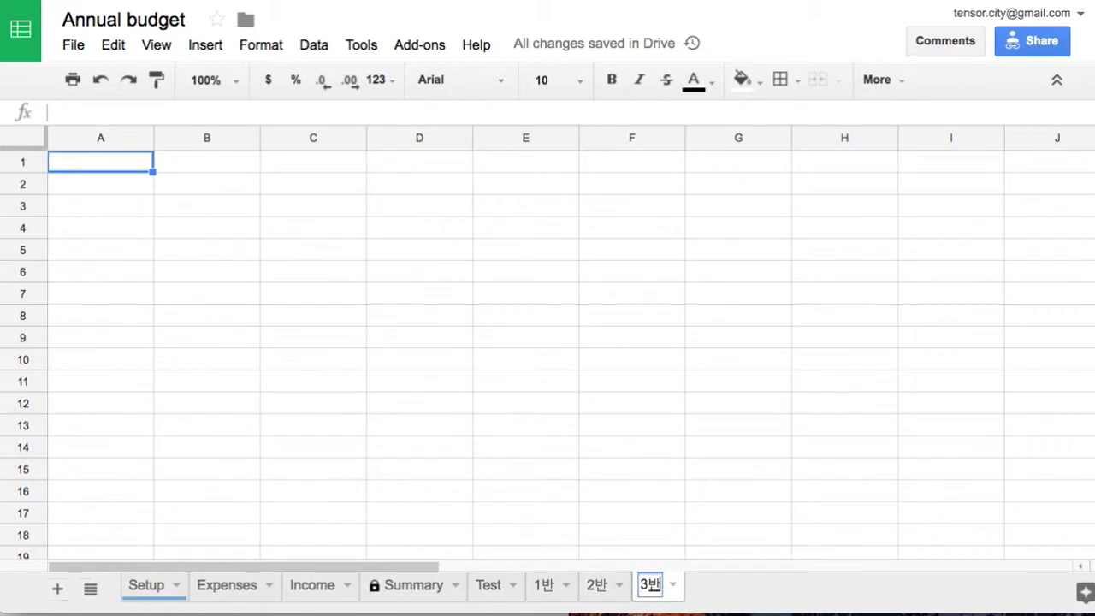
left_click(551, 592)
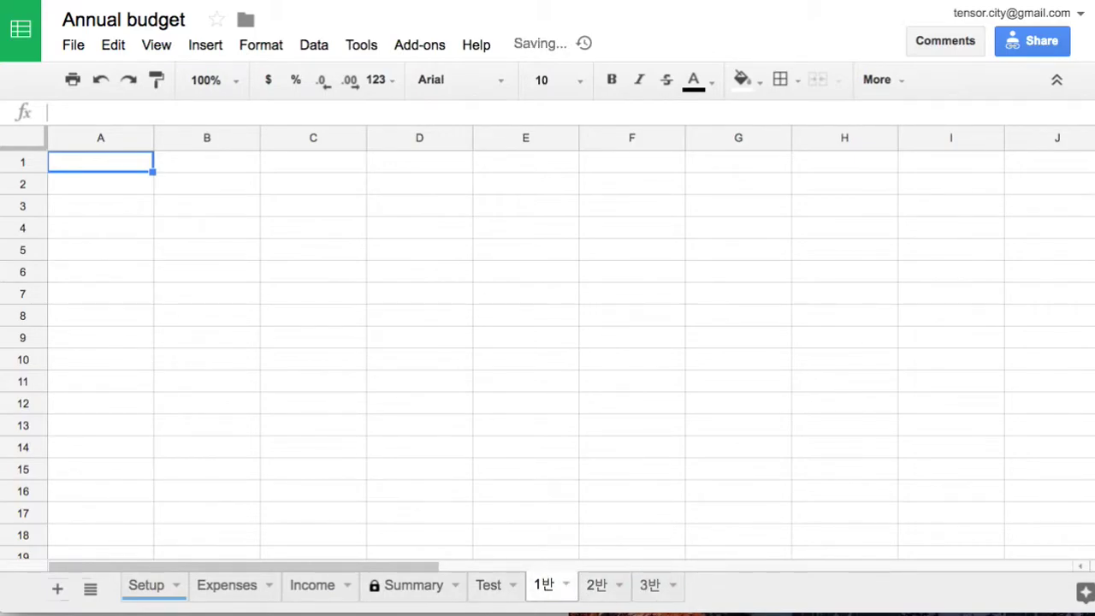
Copy the table K23:M26 from the Test sheet to B1 of sheet 1반 and widen columns B to D there.
left_click(494, 588)
left_click_drag(293, 366, 642, 483)
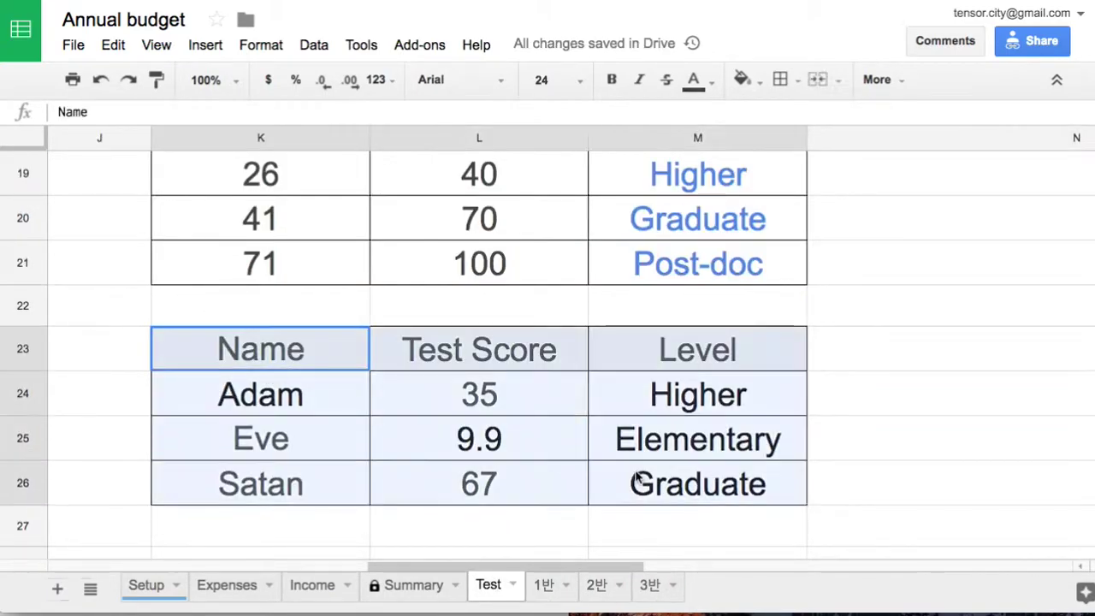
key("ctrl+c")
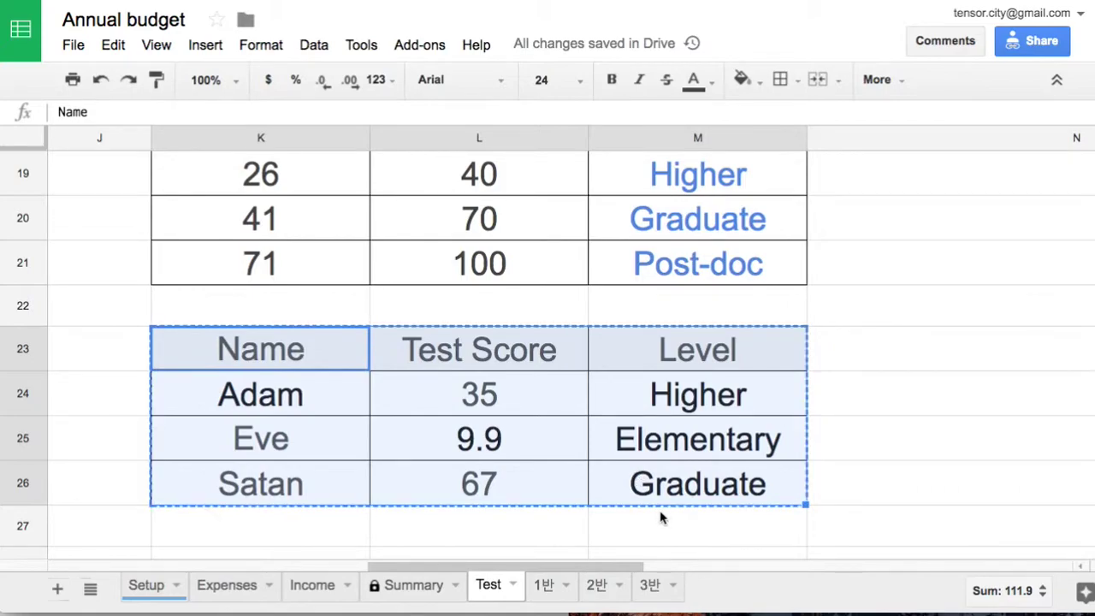
left_click(551, 589)
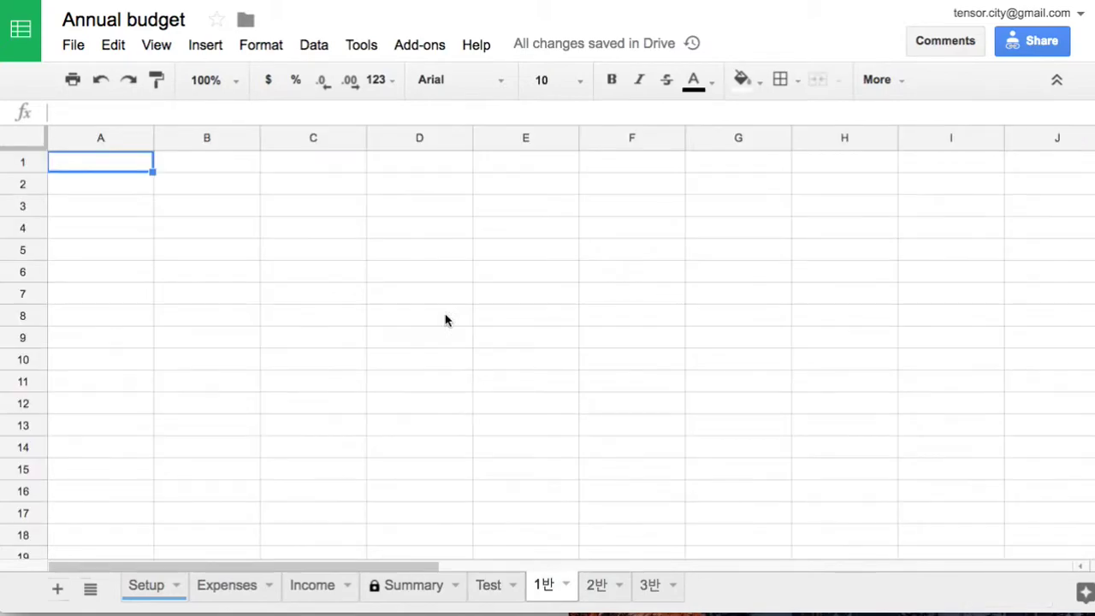
left_click(204, 165)
key("ctrl+v")
left_click_drag(199, 137, 611, 147)
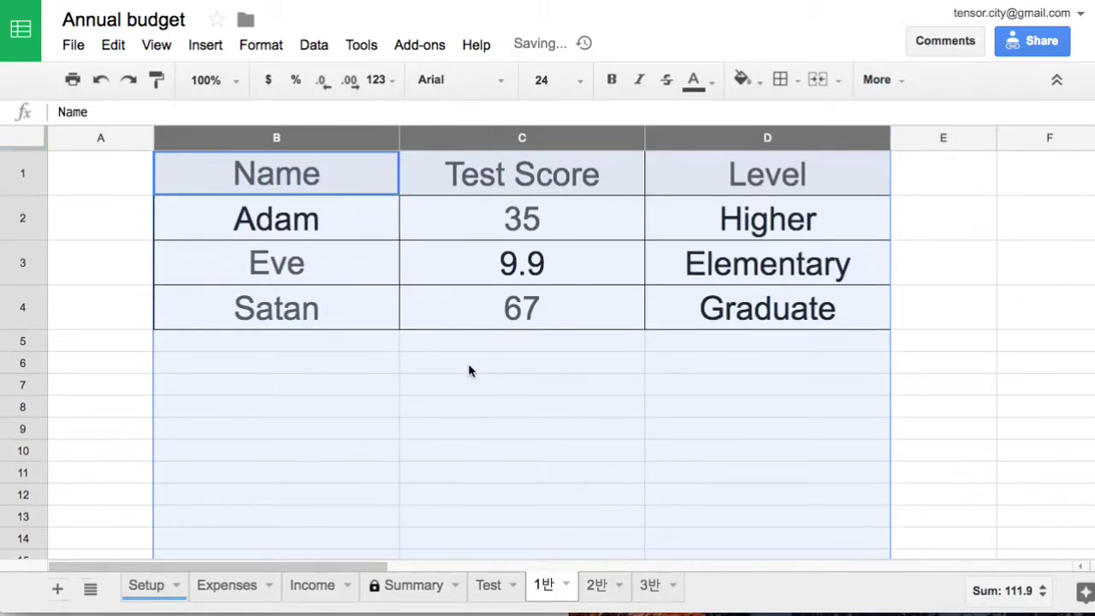
Copy the Name, Test Score and Level table from sheet 1반 to B1 of sheet 2반.
left_click(602, 587)
left_click(250, 167)
key("ctrl+v")
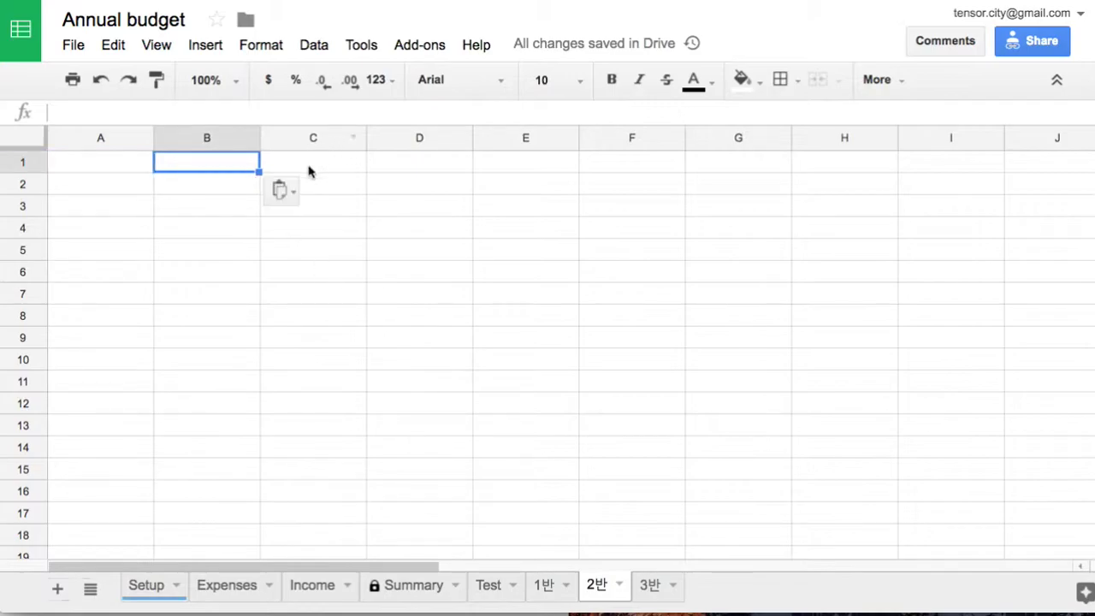
left_click(556, 597)
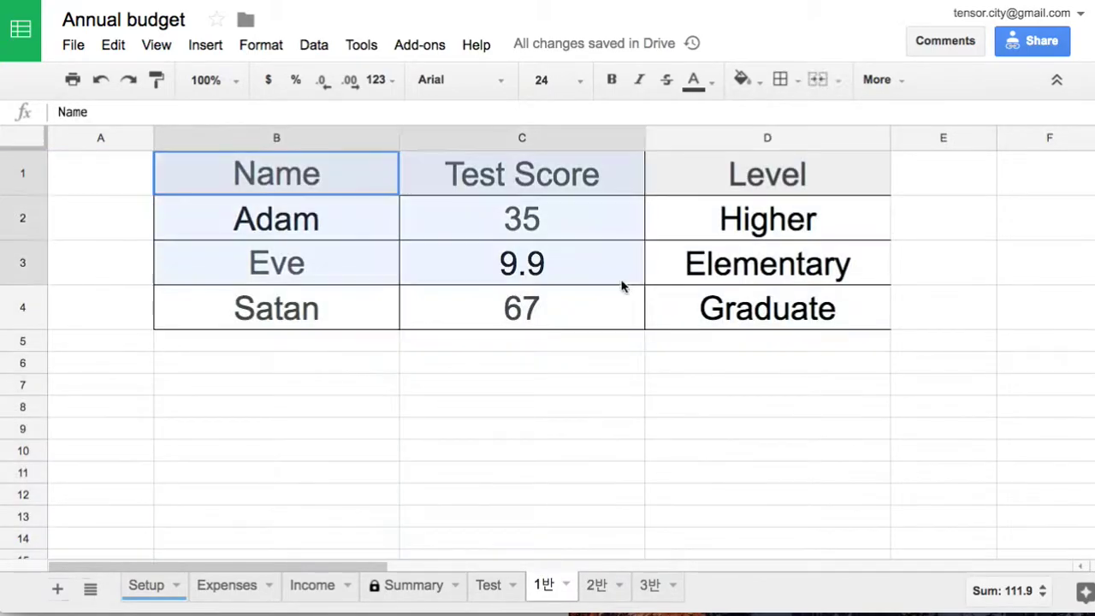
key("ctrl+c")
left_click(603, 590)
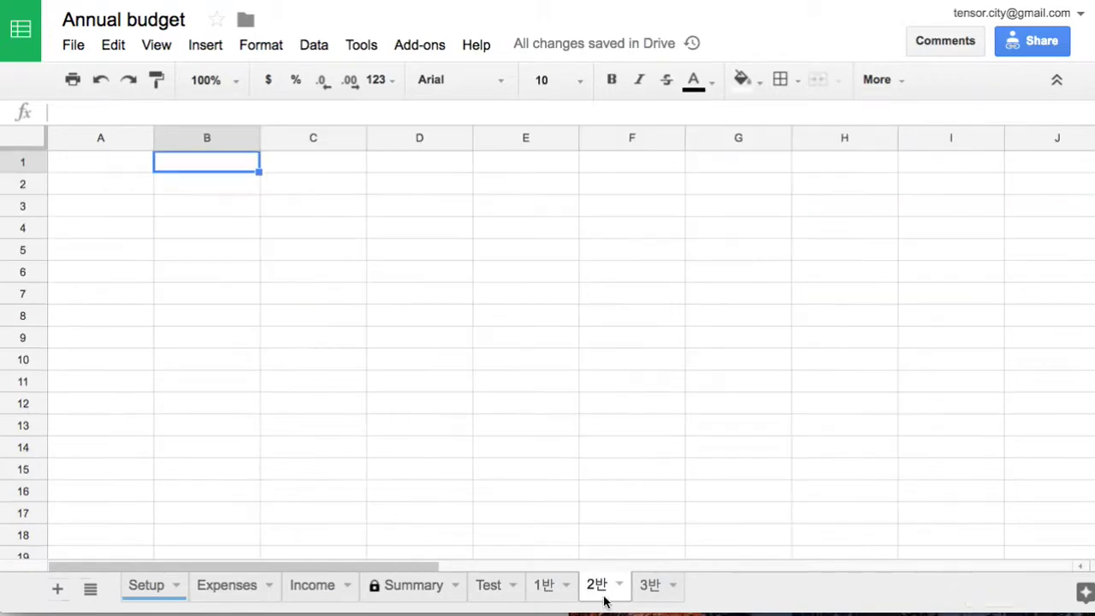
key("ctrl+v")
Widen columns B to D equally on sheet 2반 so the pasted table's text fits.
left_click(224, 138)
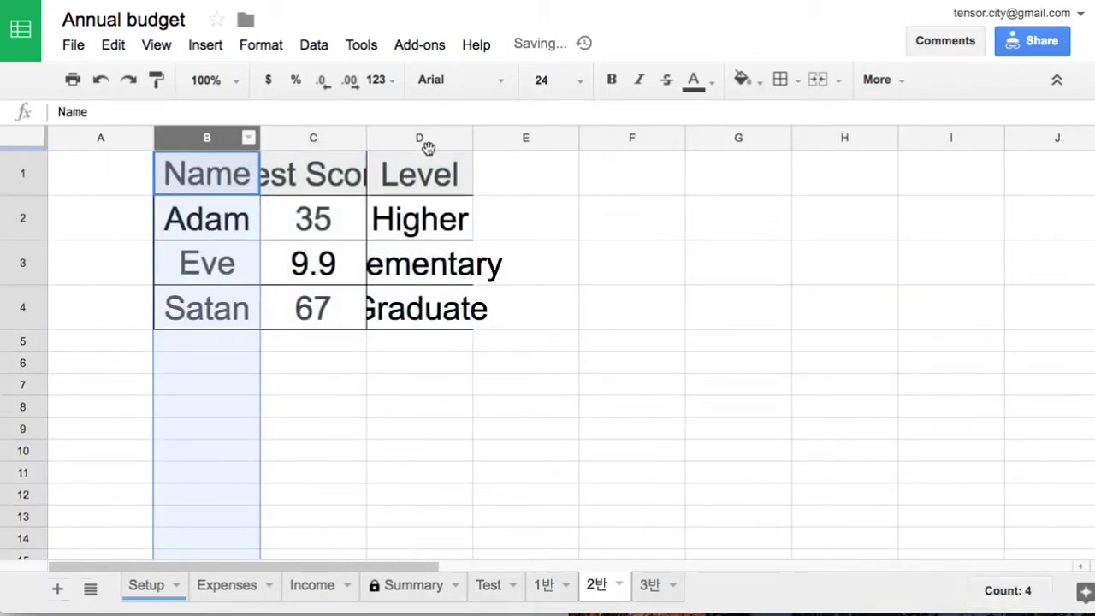
left_click(419, 140, "shift")
left_click_drag(473, 138, 592, 146)
Replace the names in B2:B4 of sheet 2반 with Superman, Batman and Spiderman.
left_click_drag(292, 238, 306, 310)
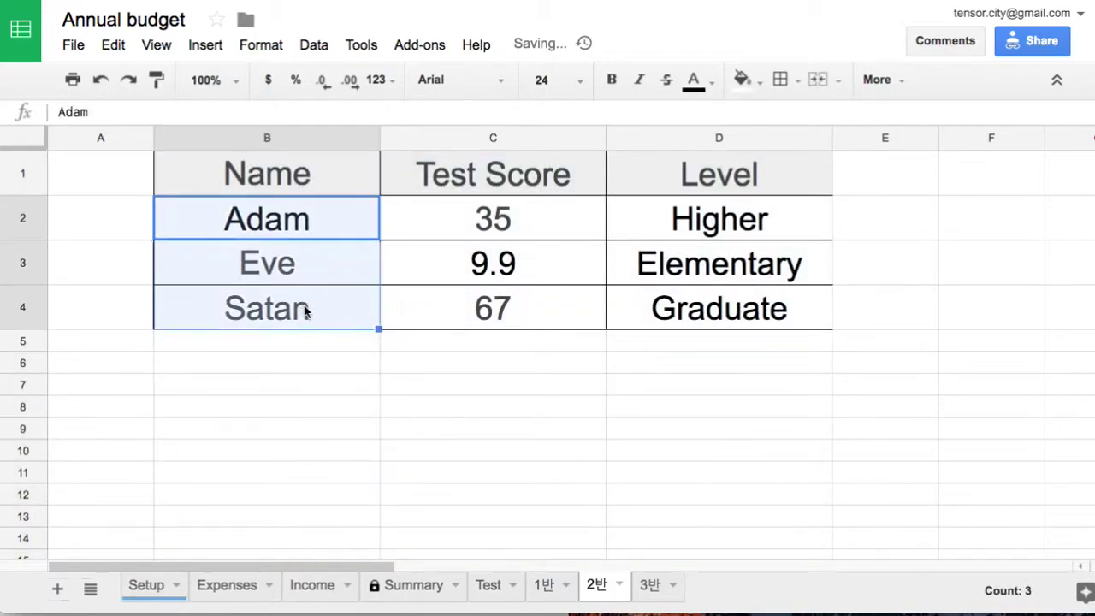
key("Delete")
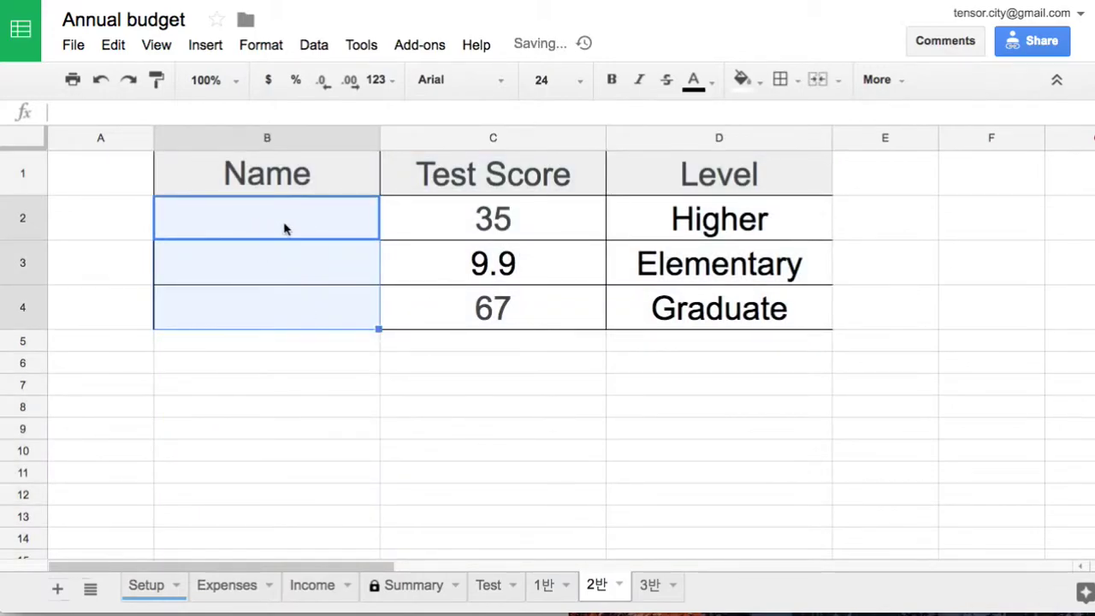
double_click(285, 225)
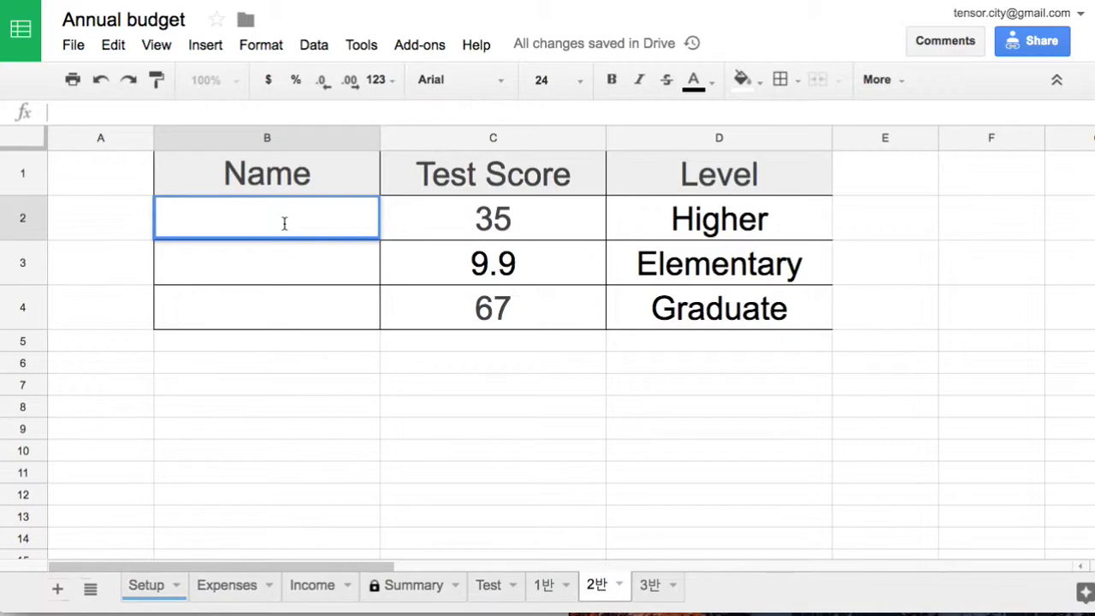
type("ㄴ")
key("BackSpace")
type("Superman")
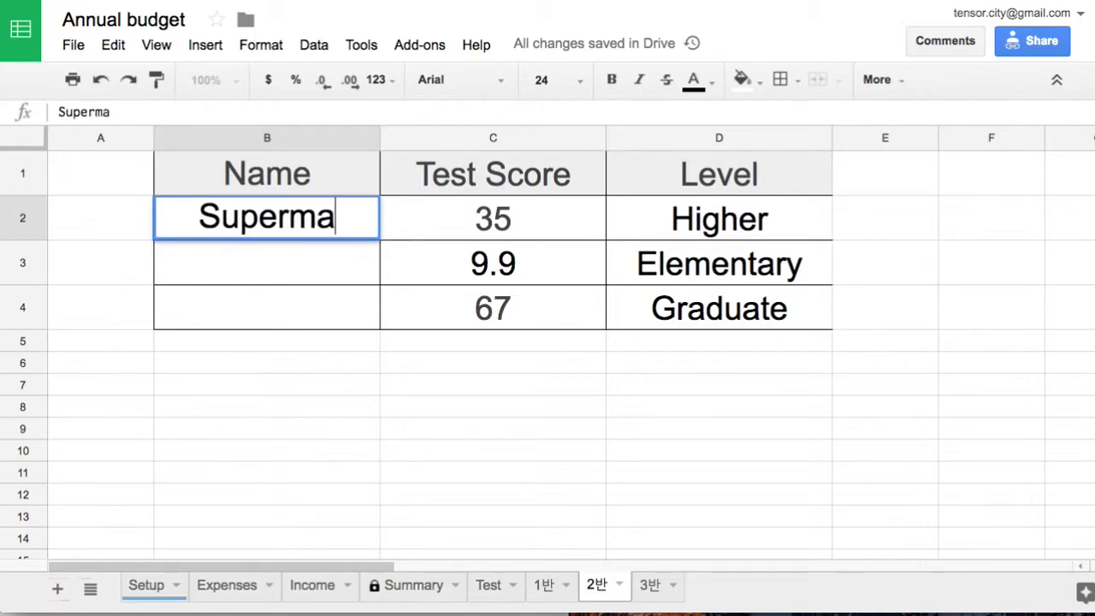
left_click(269, 265)
type("B")
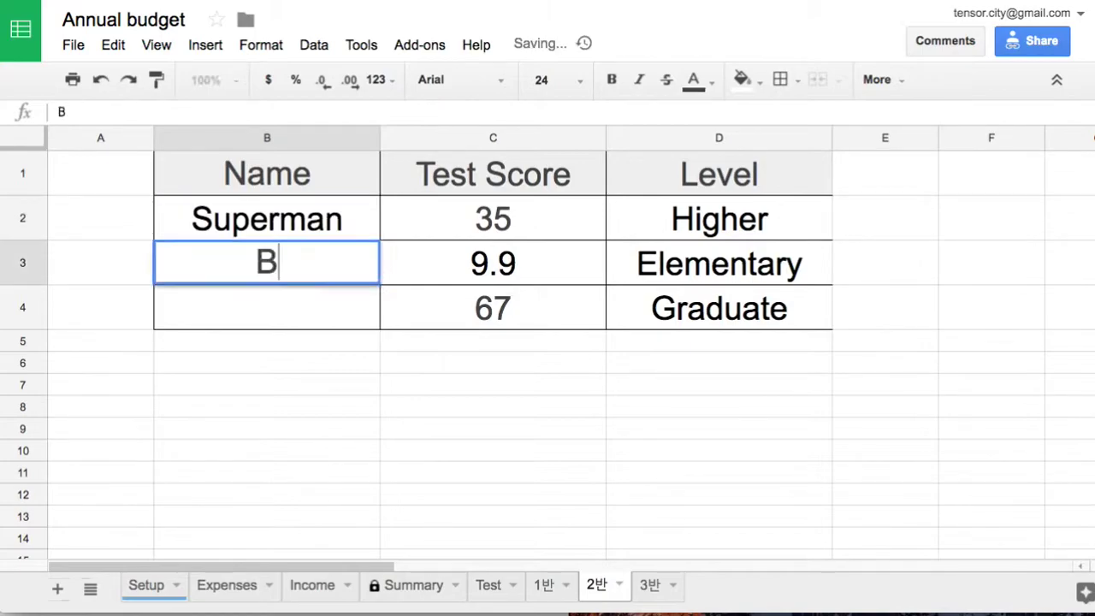
type("atman")
key("Return")
type("Spin")
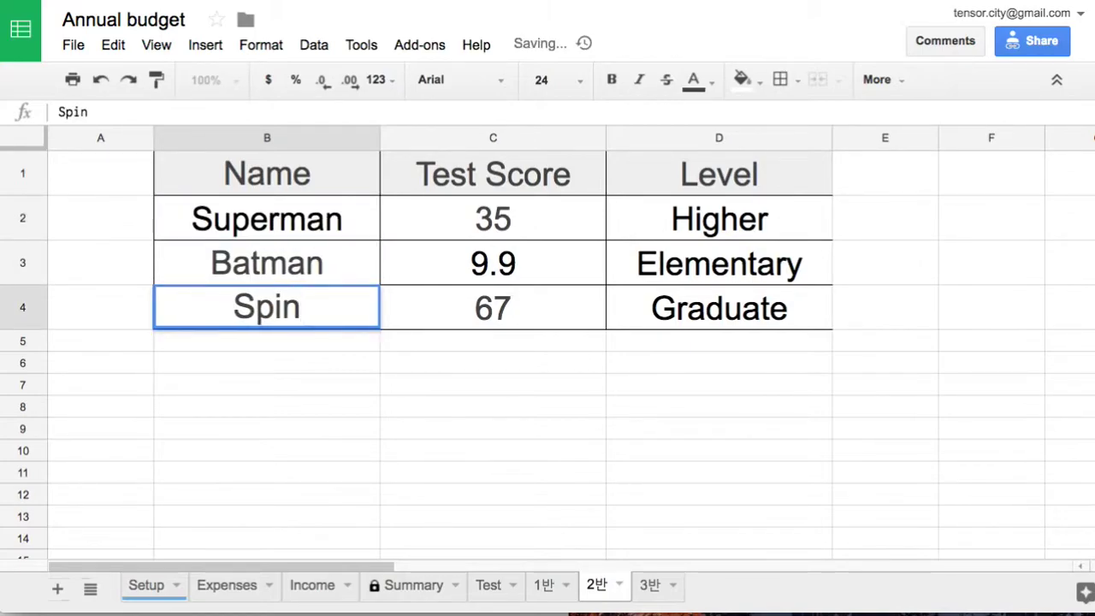
key("BackSpace")
type("derman")
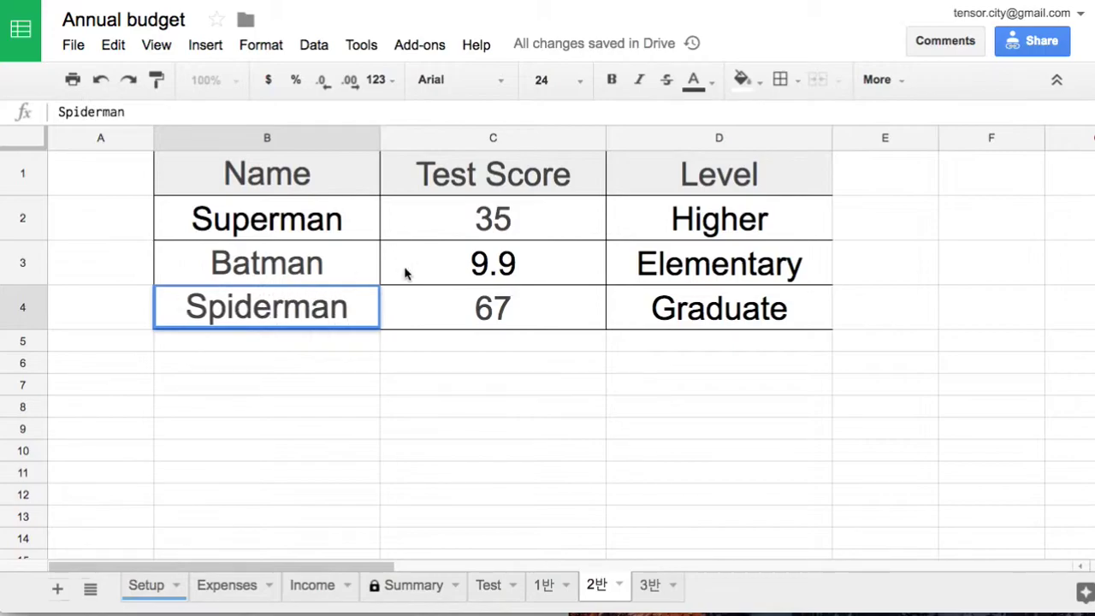
Replace the test scores in C2:C4 of sheet 2반 with 67, 89 and 15.
left_click_drag(465, 225, 484, 300)
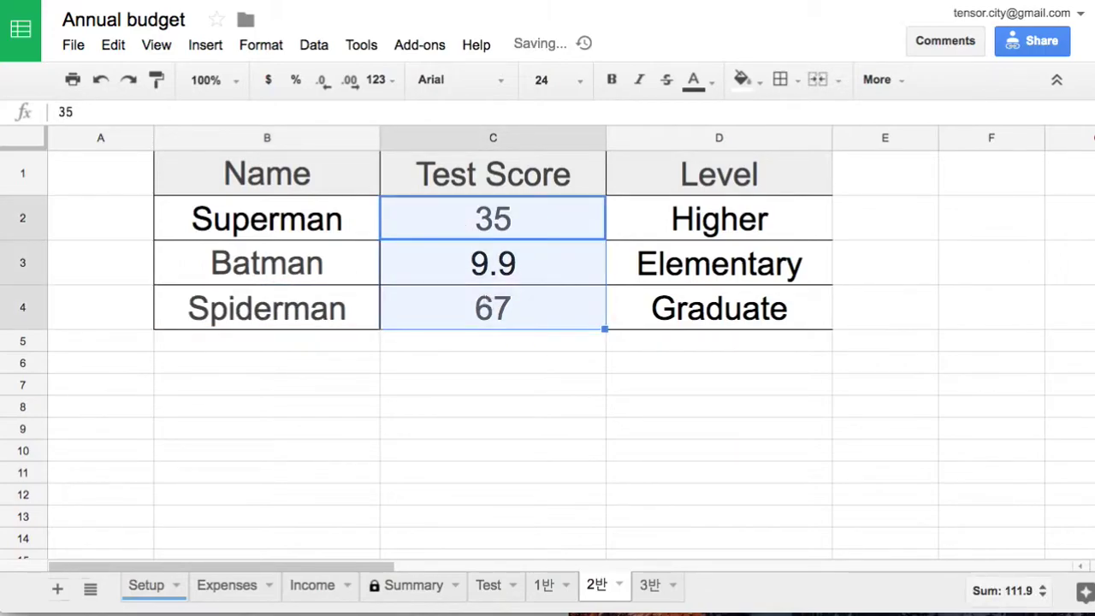
key("Delete")
left_click(524, 221)
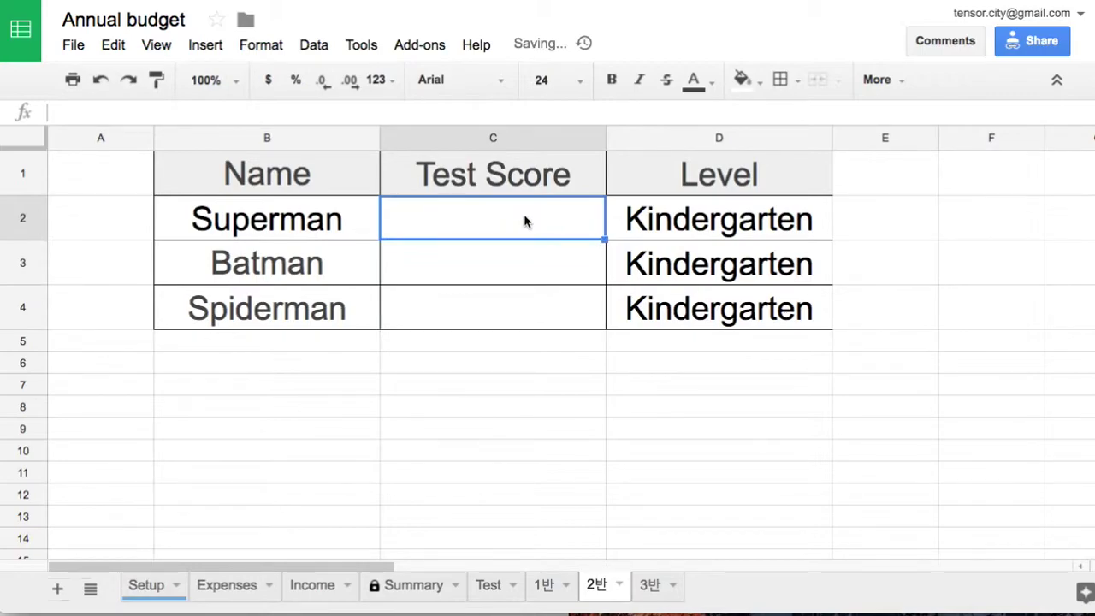
type("67")
key("Return")
type("e")
key("BackSpace")
type("89")
left_click(525, 307)
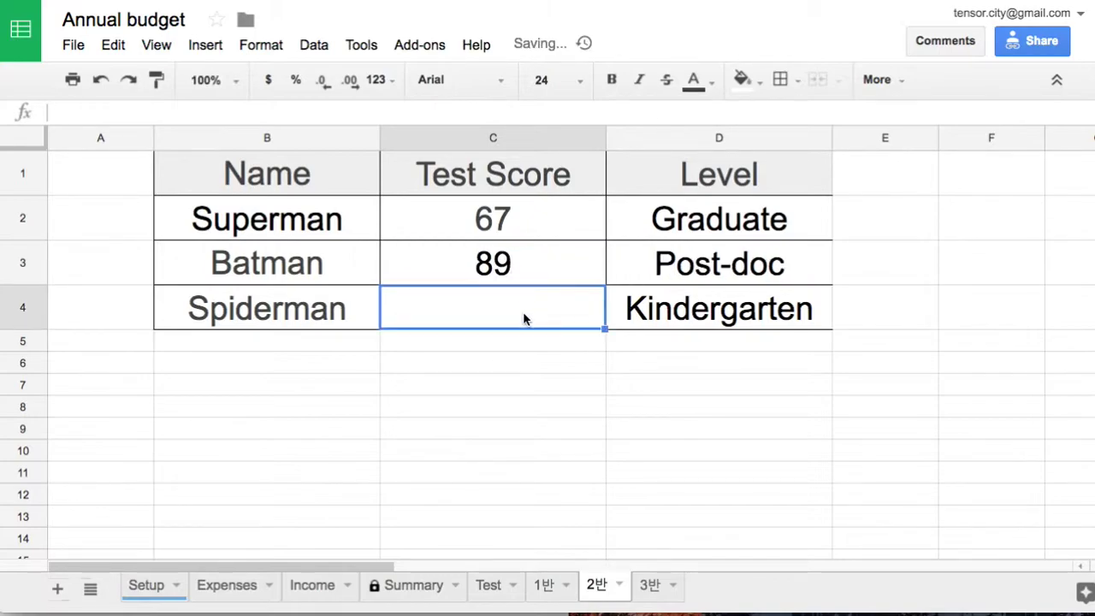
type("15")
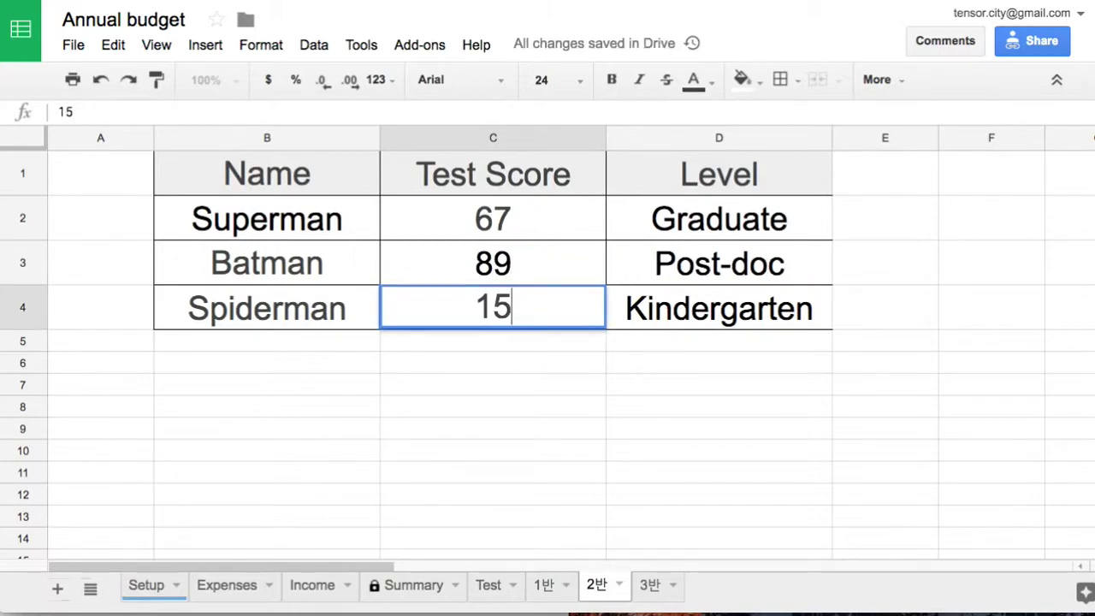
left_click(550, 384)
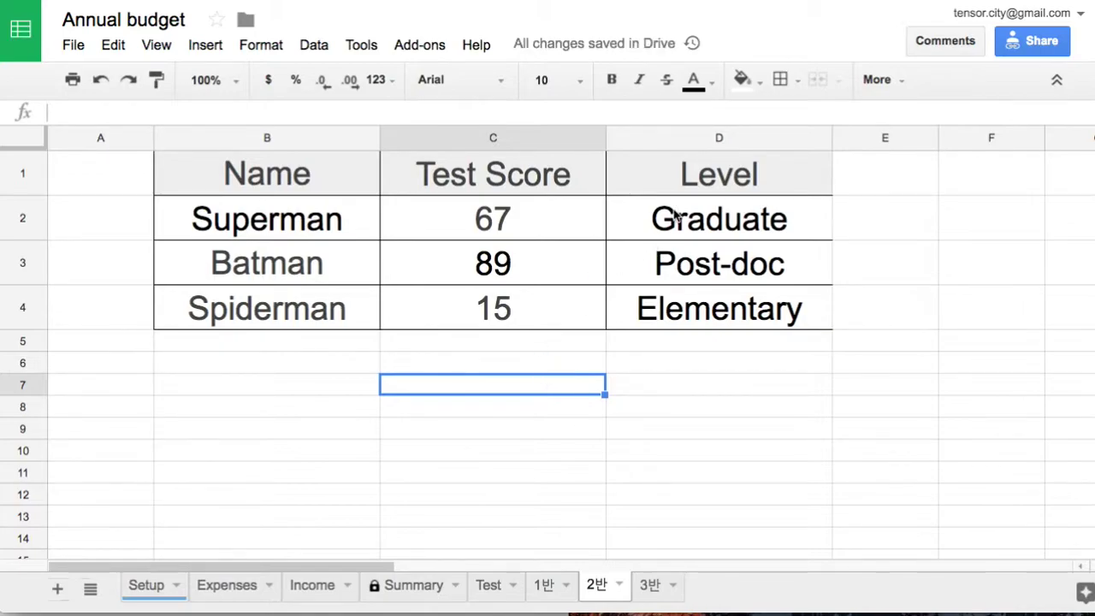
Copy the D2 formula on sheet 1반 without its equals sign into C6 as text: VLOOKUP(C2, Test!$K$16:$M$21, 3, true).
left_click(546, 585)
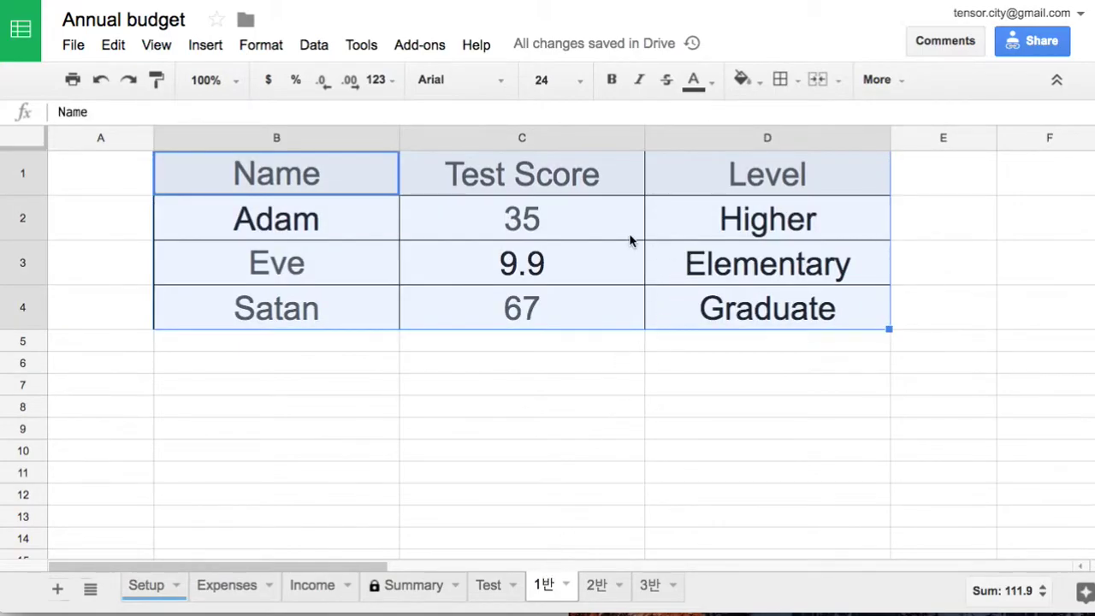
left_click(631, 237)
left_click(489, 585)
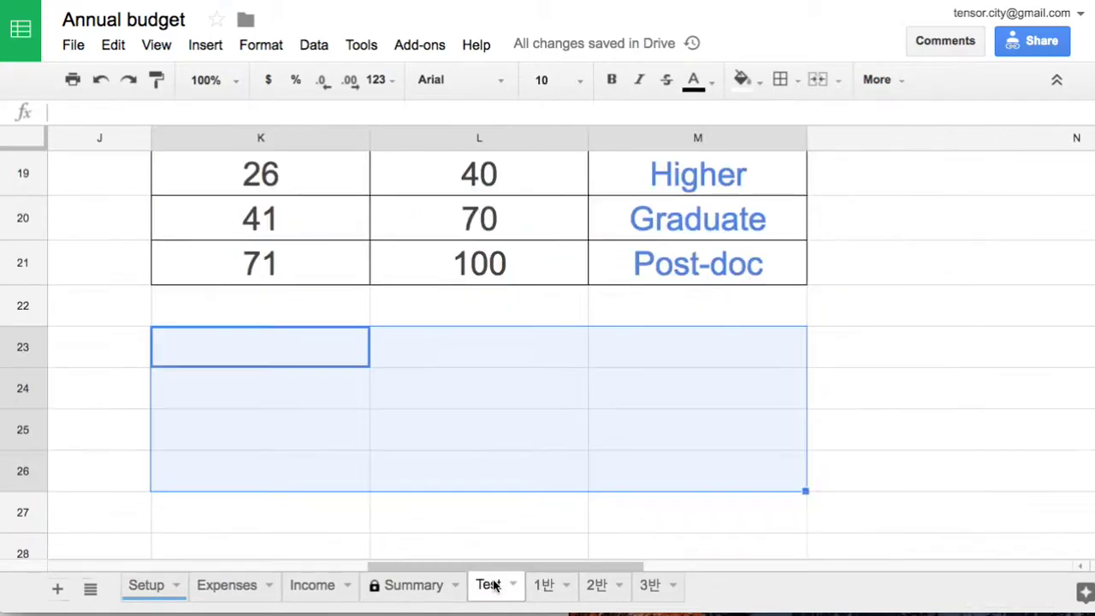
left_click(544, 587)
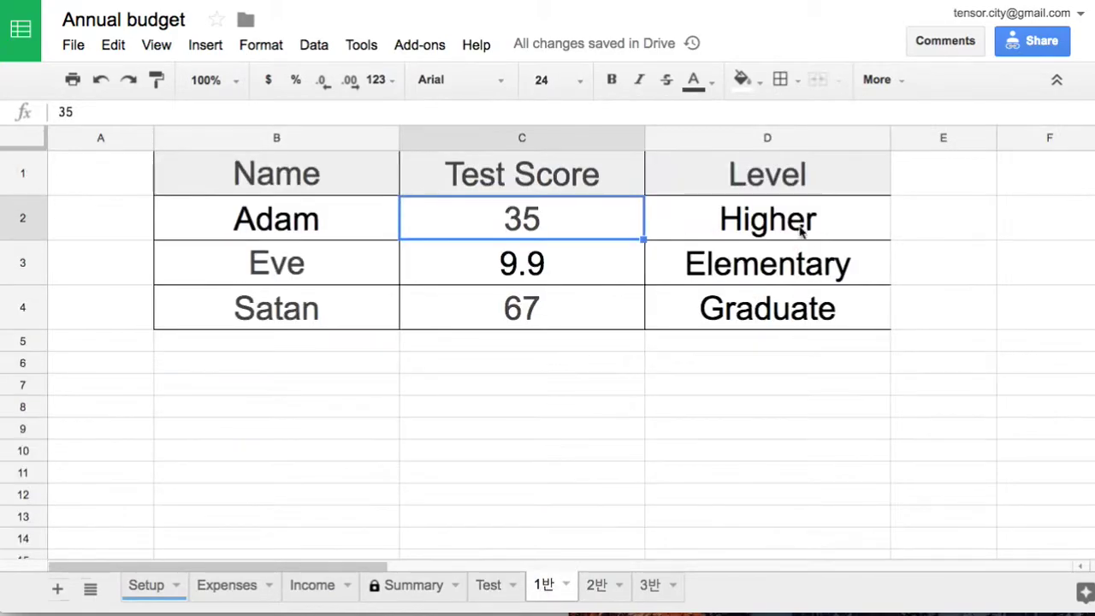
double_click(734, 219)
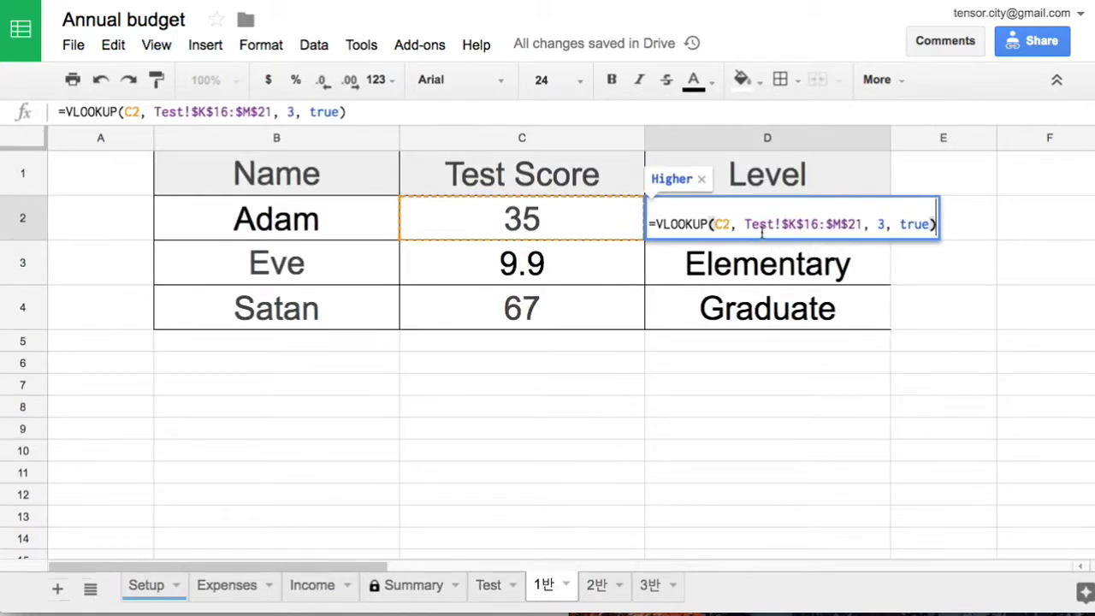
left_click_drag(752, 224, 778, 225)
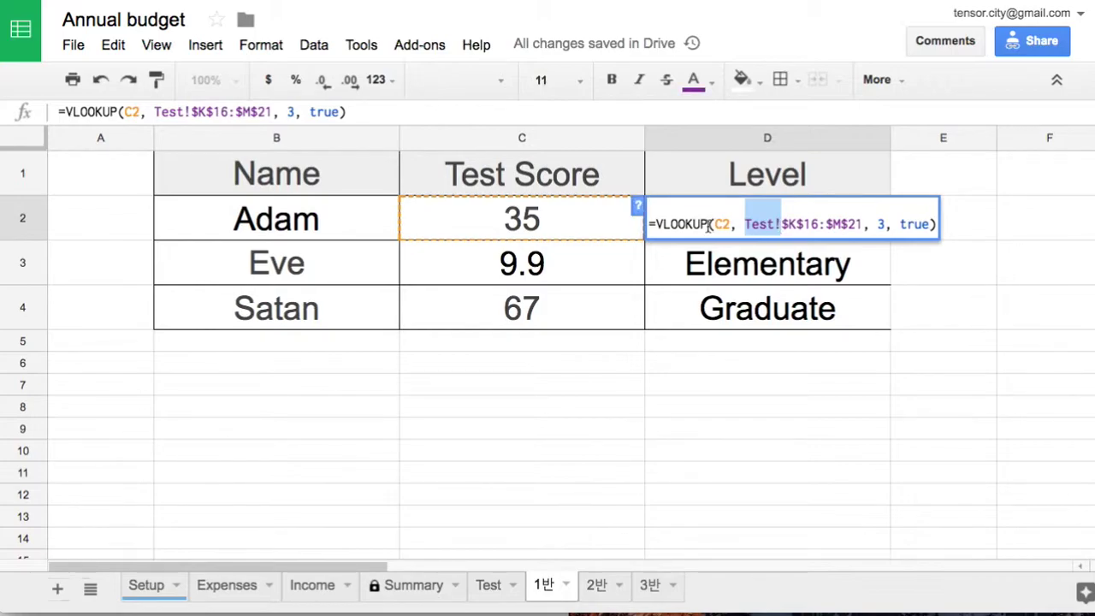
left_click_drag(656, 226, 941, 240)
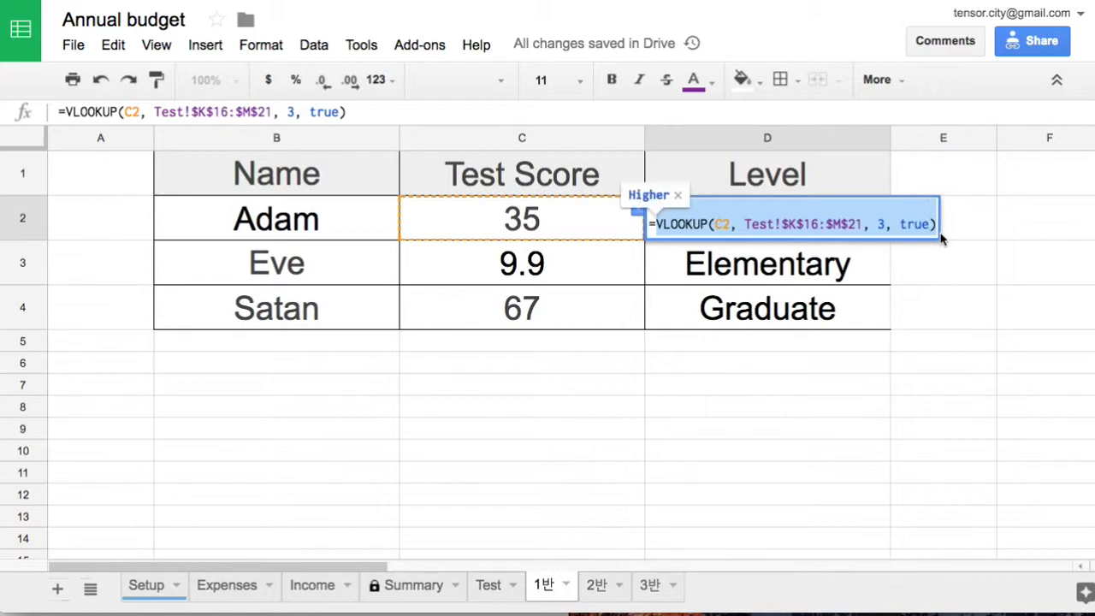
key("Escape")
double_click(483, 371)
key("ctrl+v")
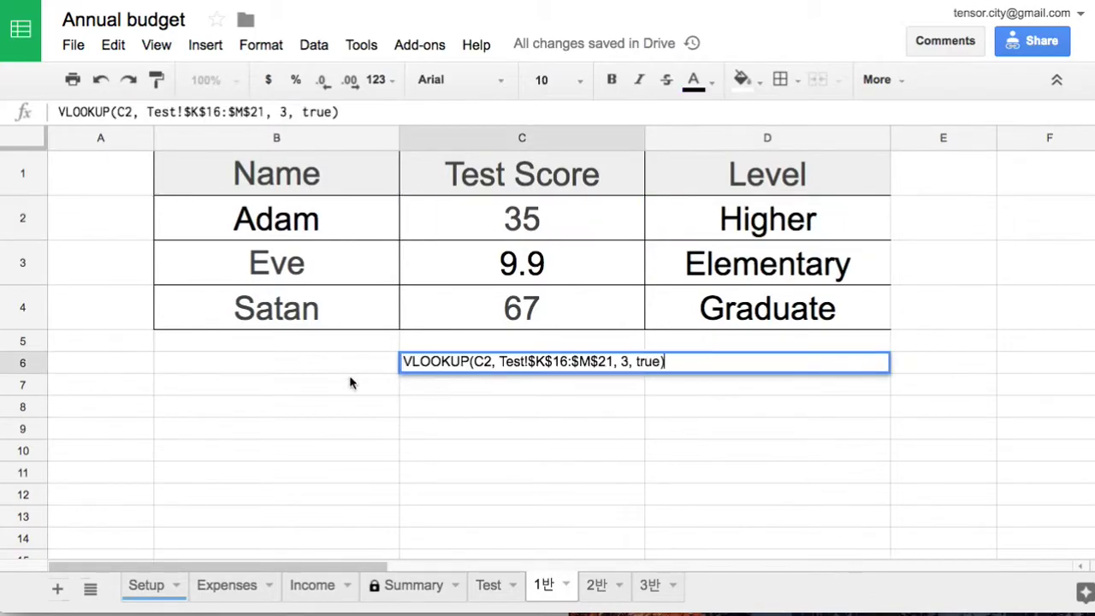
Make row 6 of sheet 1반 taller and set the formula text in C6 to font size 24.
left_click_drag(39, 426, 40, 426)
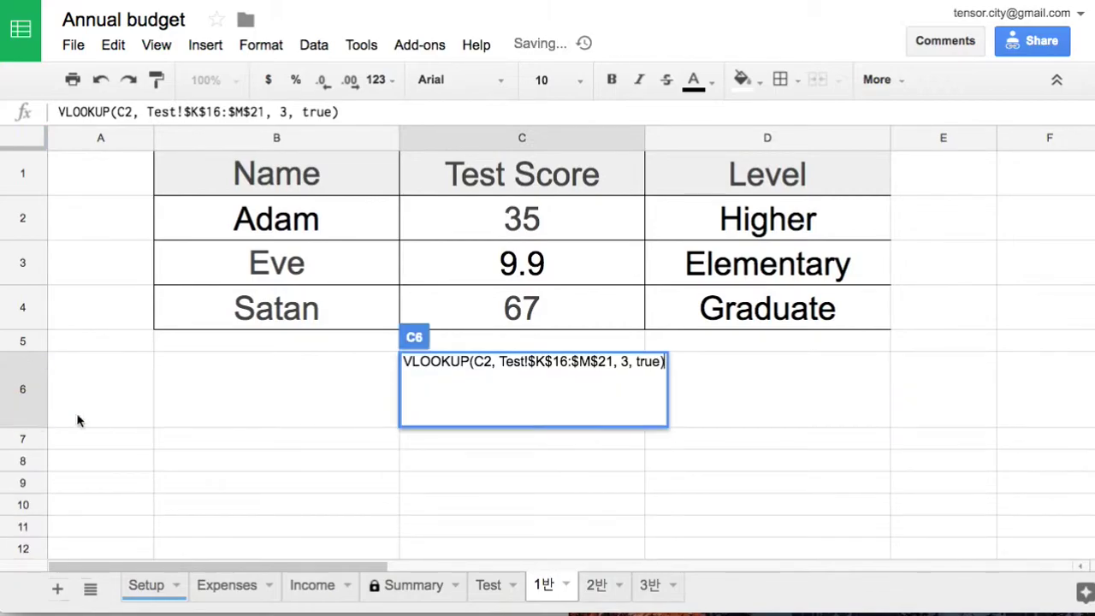
left_click(360, 386)
left_click(443, 396)
left_click(552, 79)
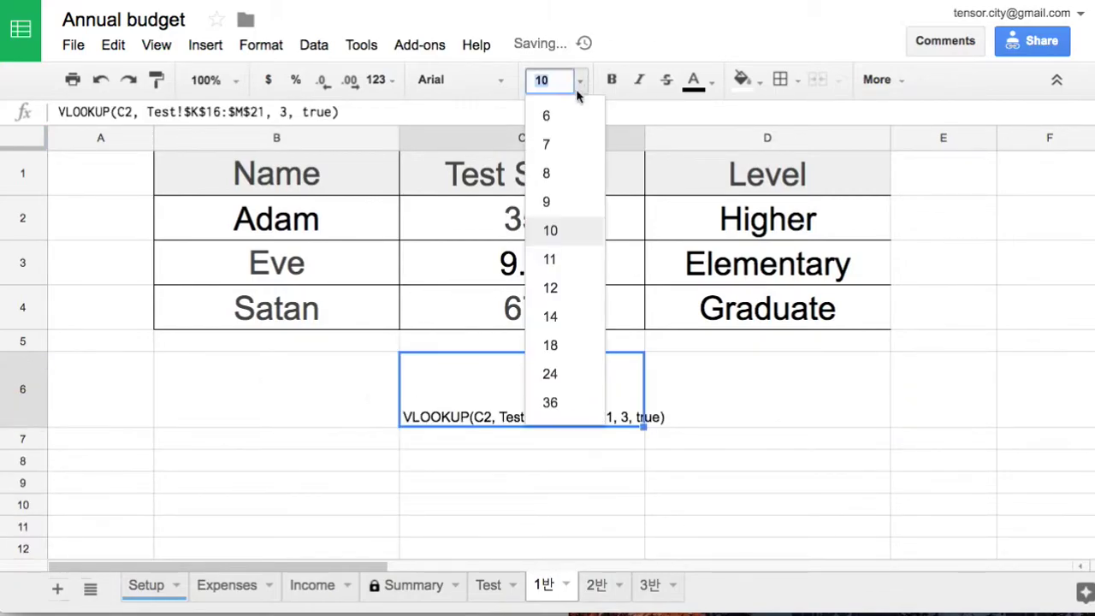
left_click(567, 377)
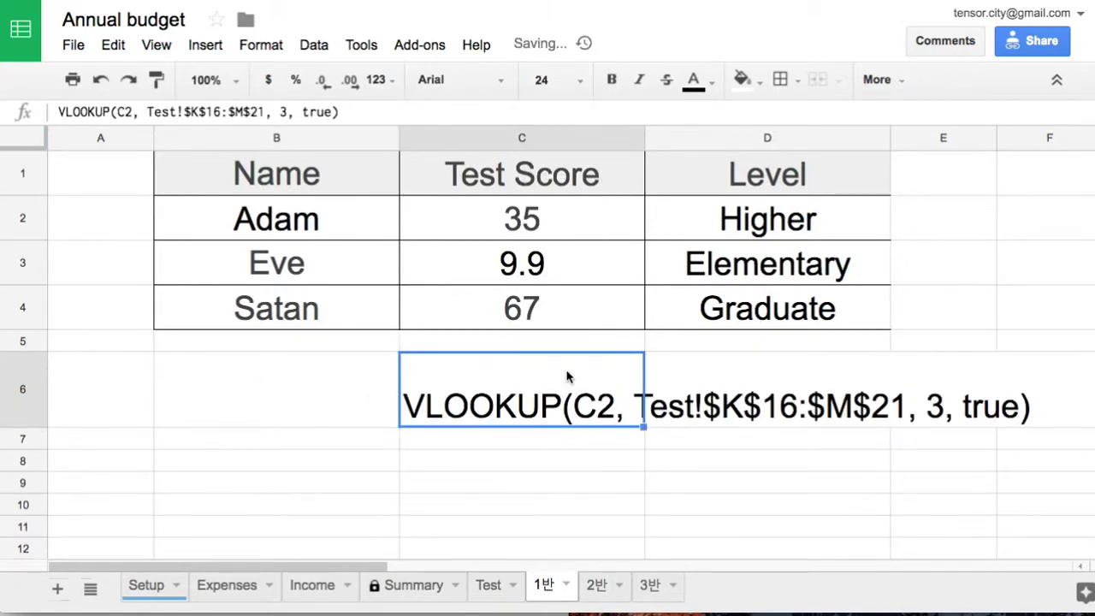
left_click(618, 464)
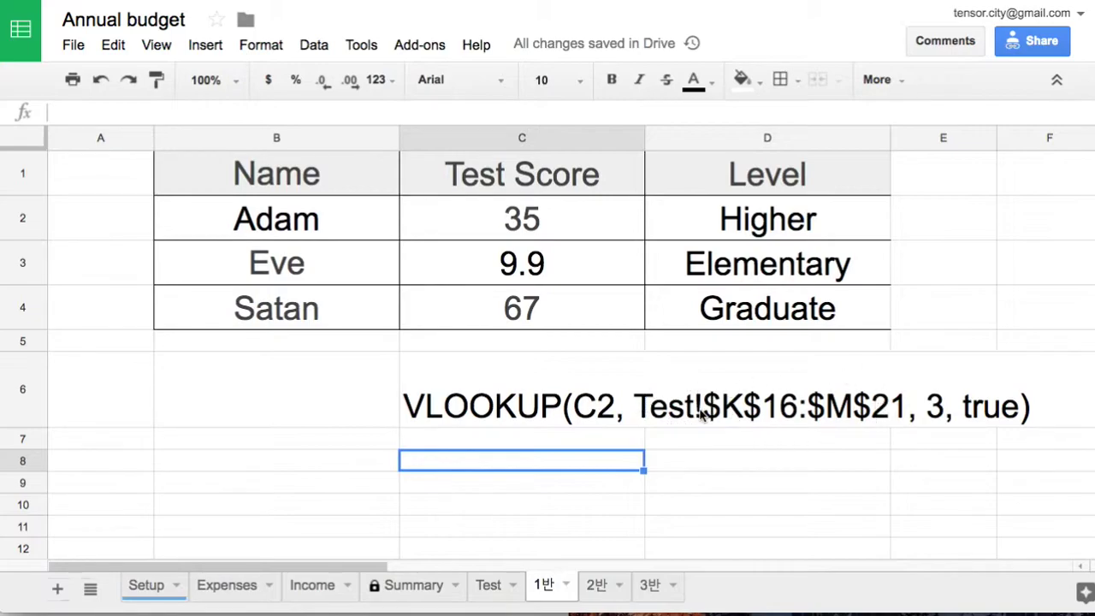
On sheet 2반, copy the D2 formula without its equals sign into C6 as plain text: VLOOKUP(C2, Test!$K$16:$M$21, 3, true).
left_click(489, 587)
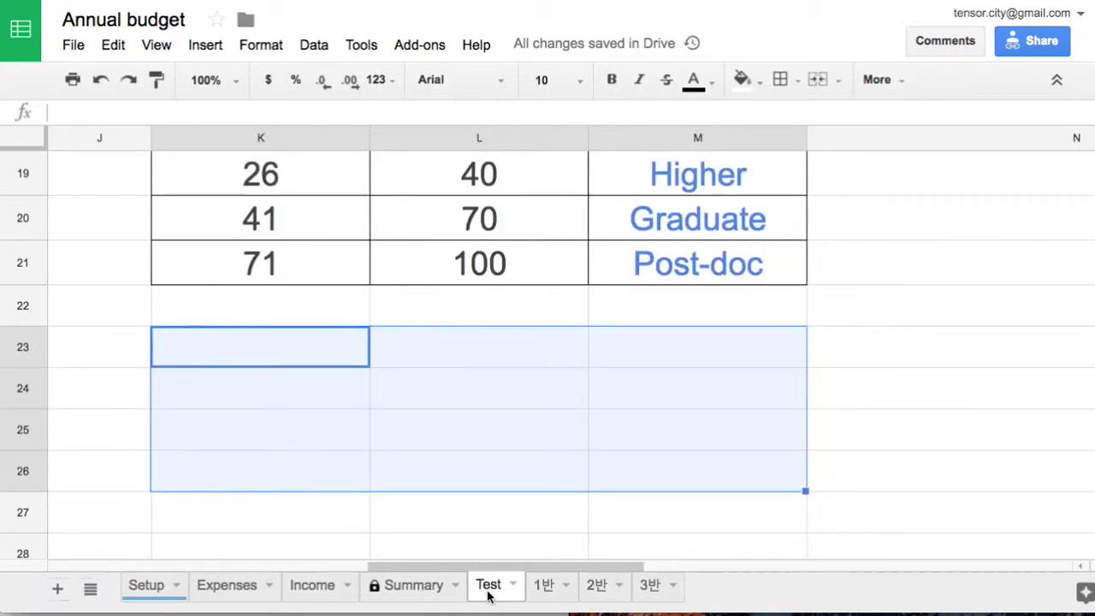
left_click(542, 598)
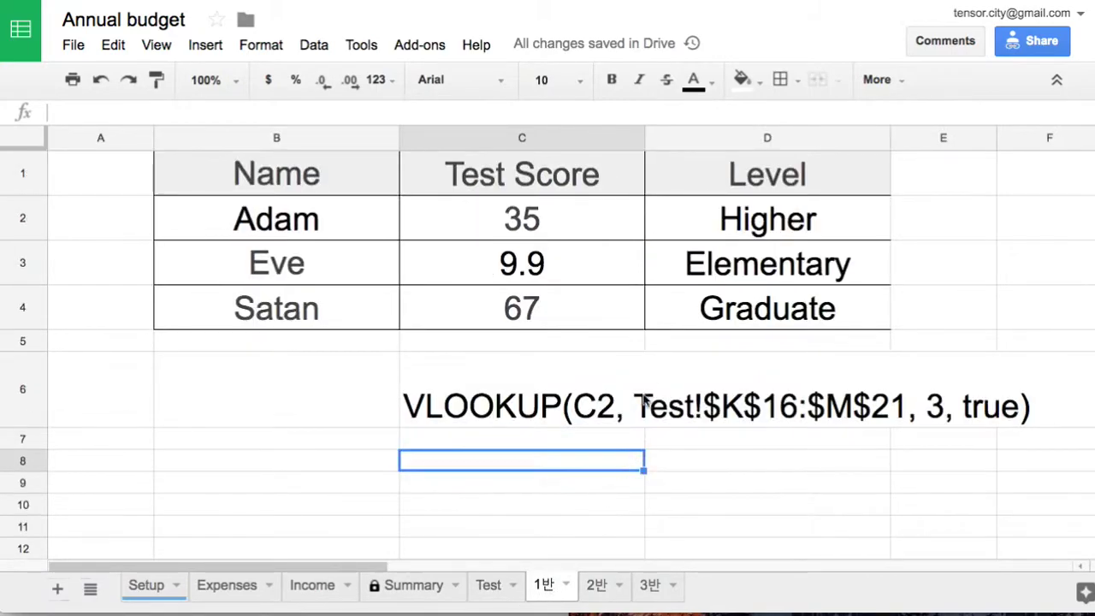
left_click(600, 590)
left_click(326, 282)
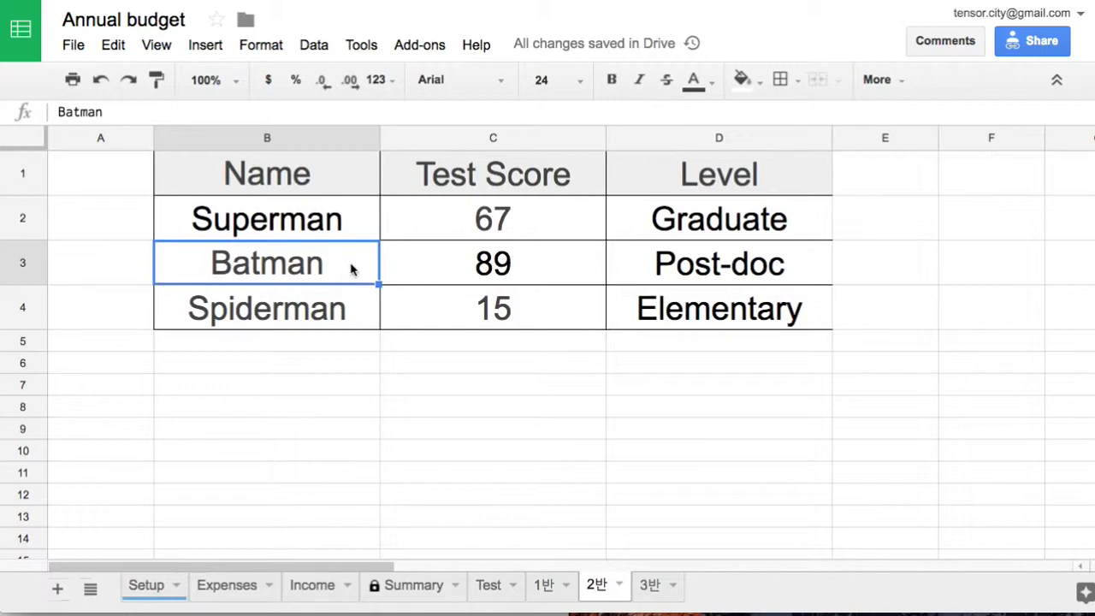
left_click(721, 224)
key("Return")
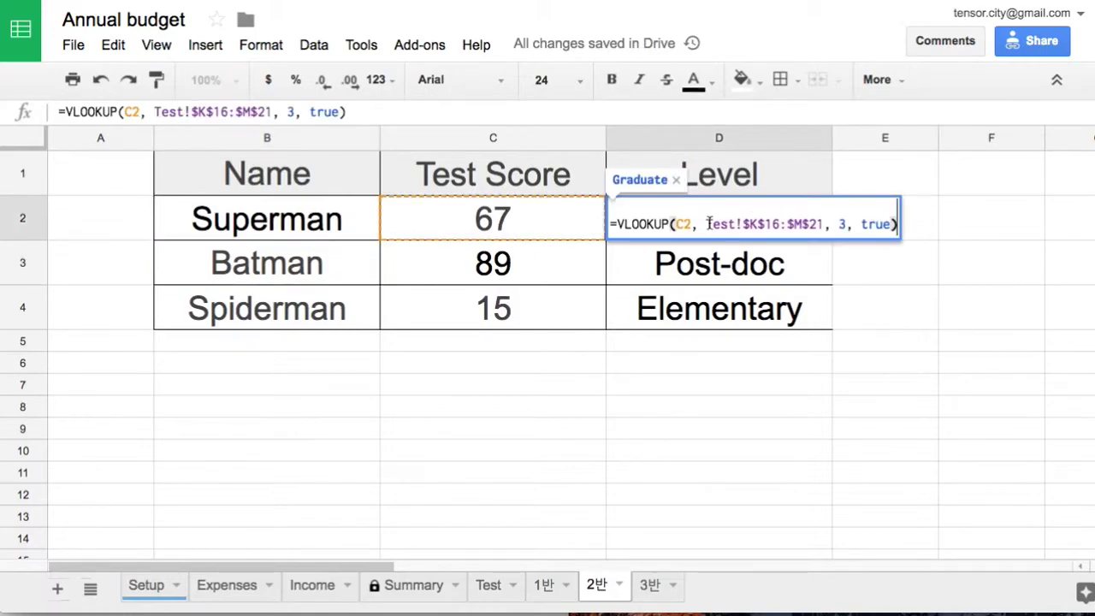
left_click_drag(613, 225, 898, 224)
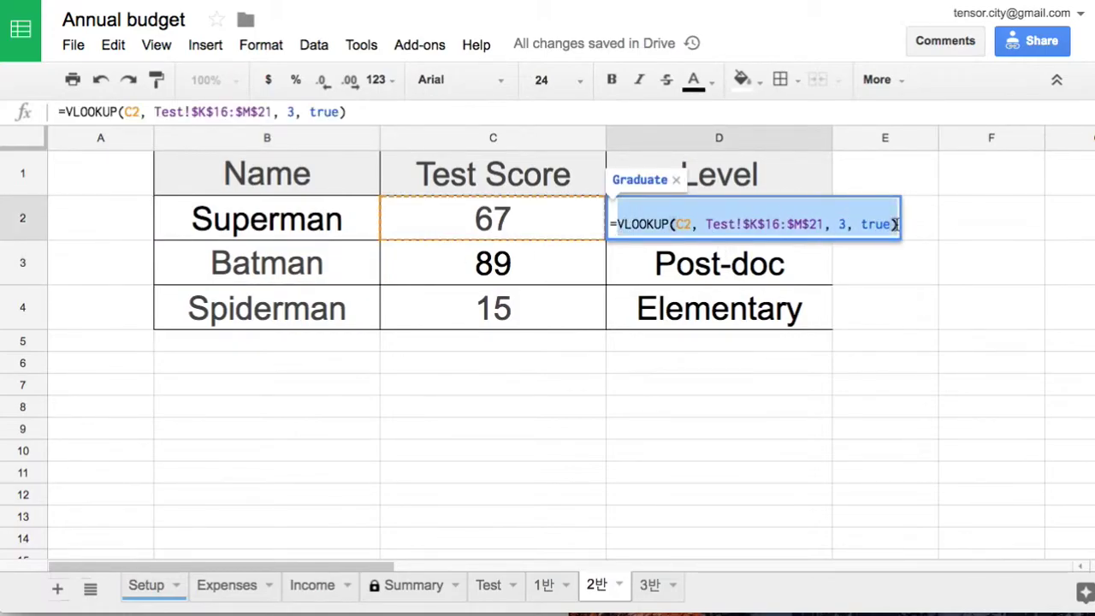
left_click(538, 364)
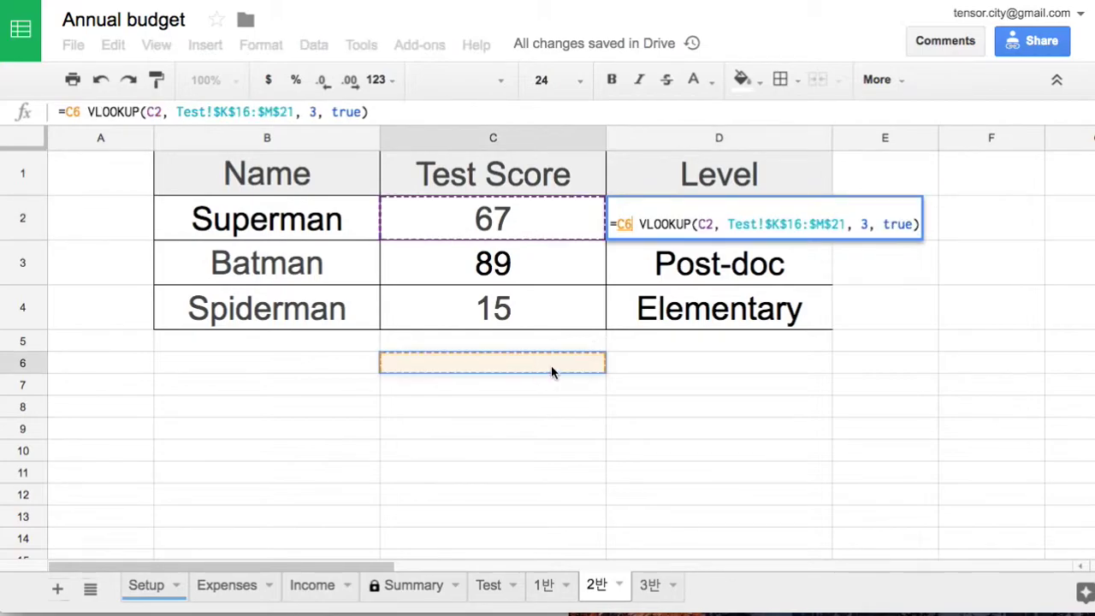
key("Escape")
left_click(537, 366)
key("ctrl+v")
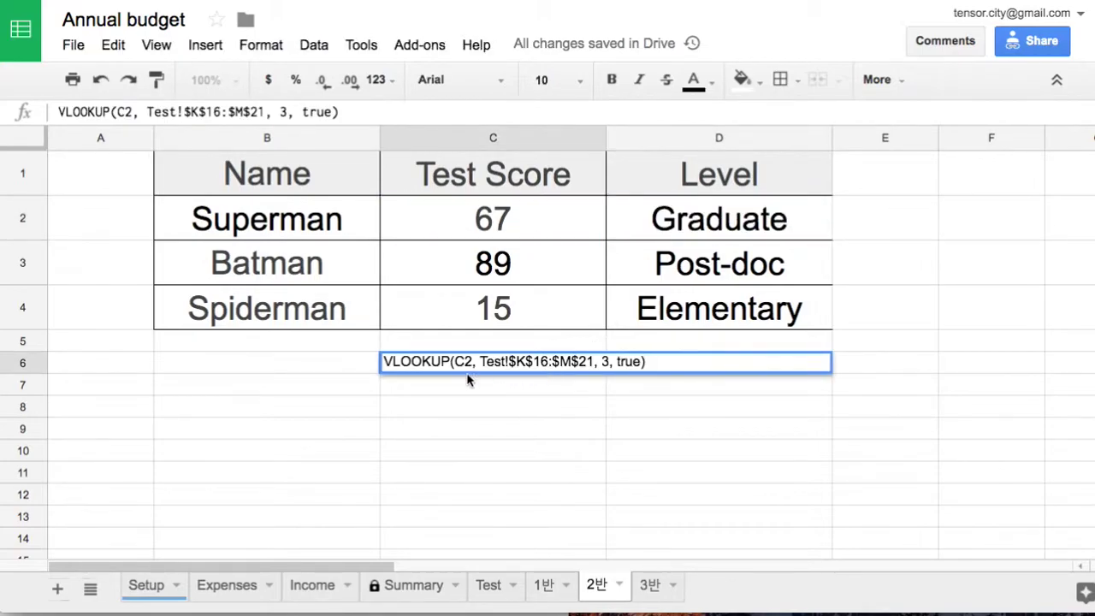
Make row 6 of sheet 2반 taller and set the formula text in C6 to font size 24.
left_click_drag(9, 374, 9, 436)
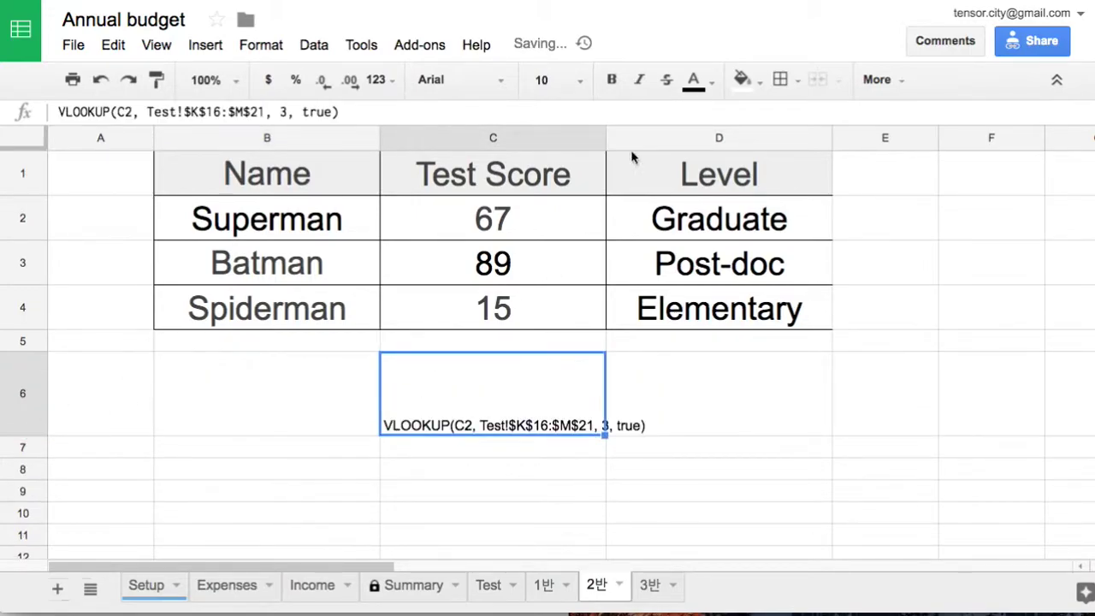
left_click(556, 80)
left_click(585, 377)
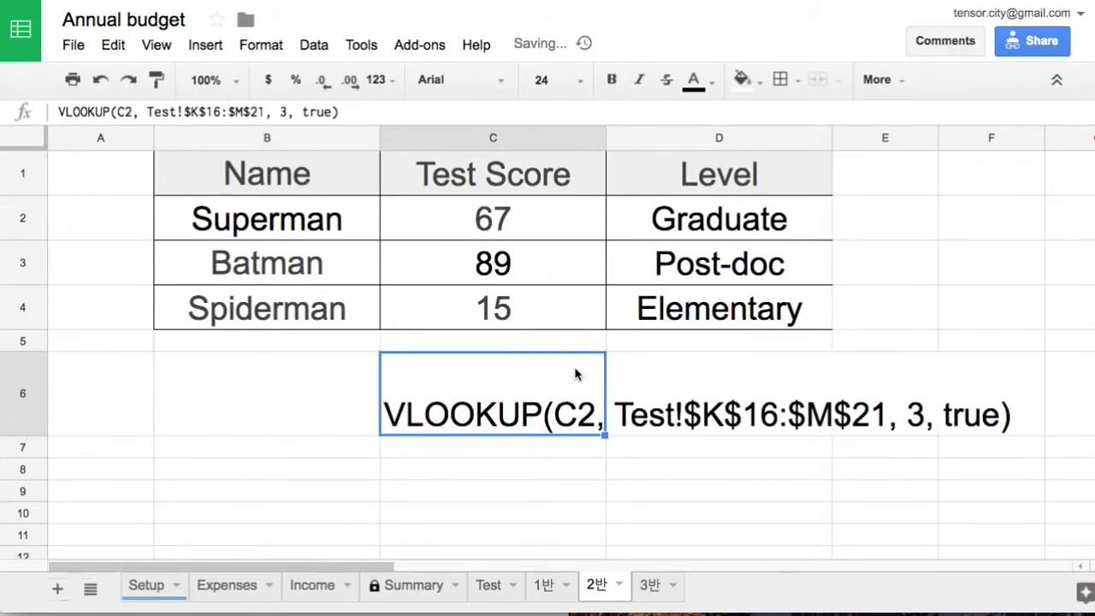
left_click(660, 444)
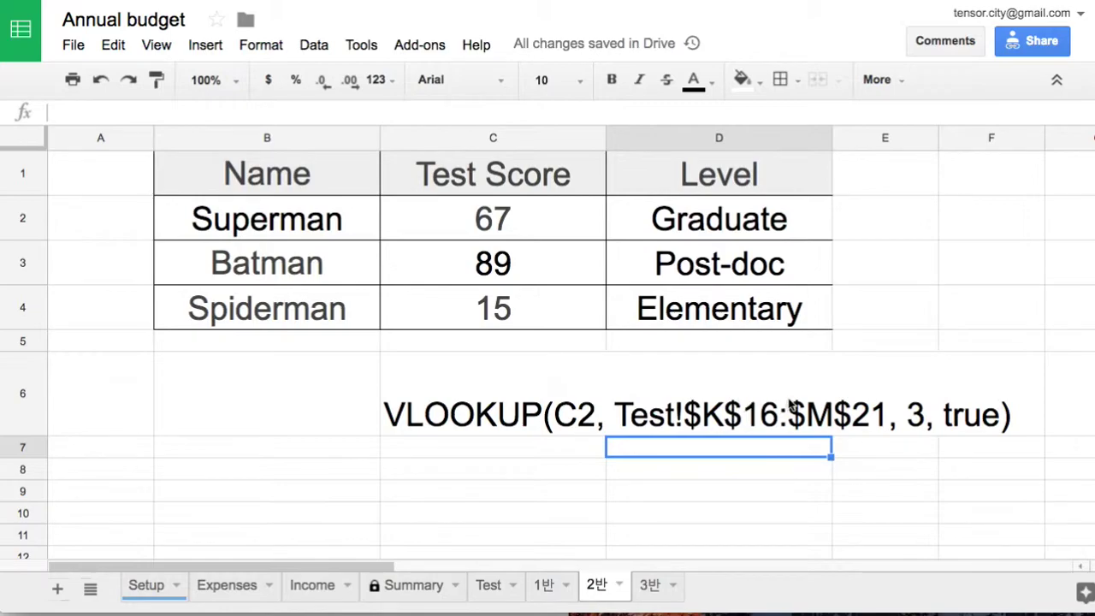
Copy the Name, Test Score and Level table B1:D4 from sheet 2반 to B1 of sheet 3반.
left_click(493, 586)
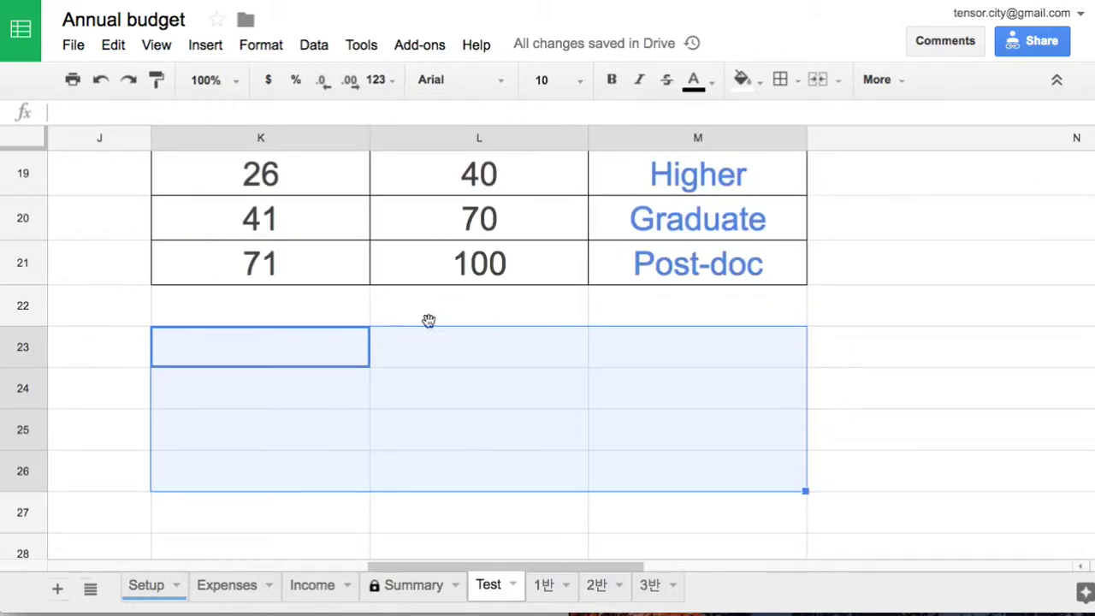
left_click(502, 322)
scroll(514, 342, "up", 1)
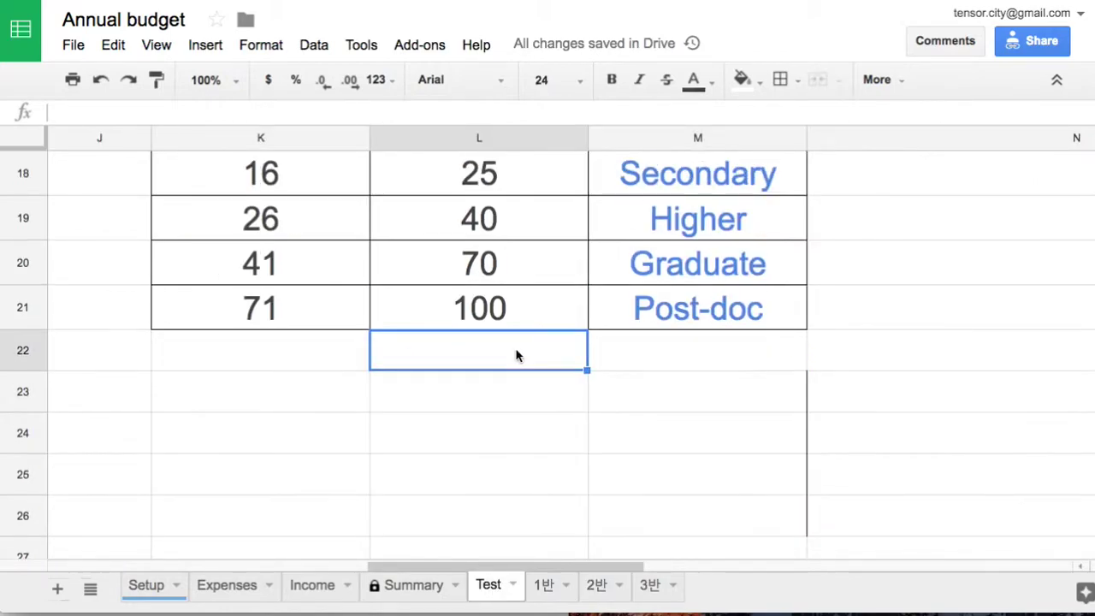
left_click(542, 588)
left_click(597, 592)
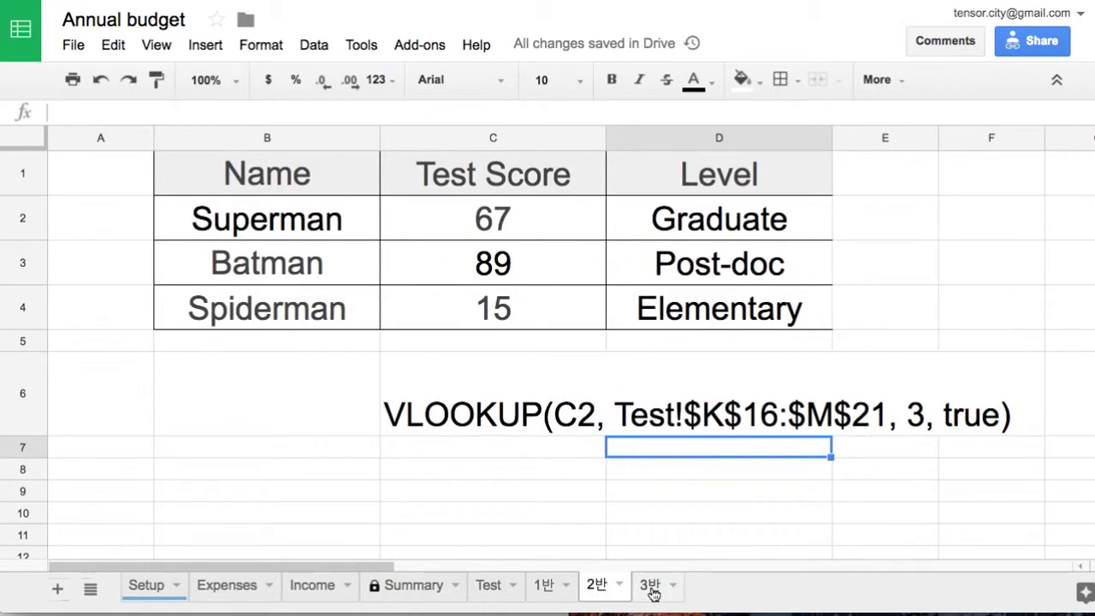
left_click(650, 585)
left_click(592, 595)
left_click_drag(298, 171, 680, 308)
key("ctrl+c")
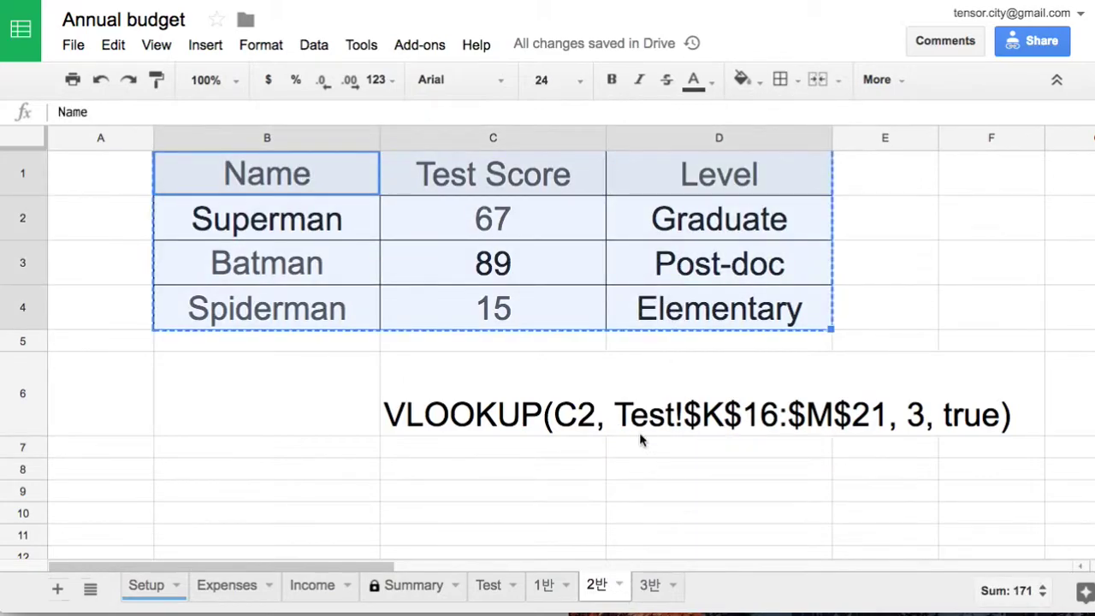
left_click(650, 588)
left_click(236, 170)
key("ctrl+v")
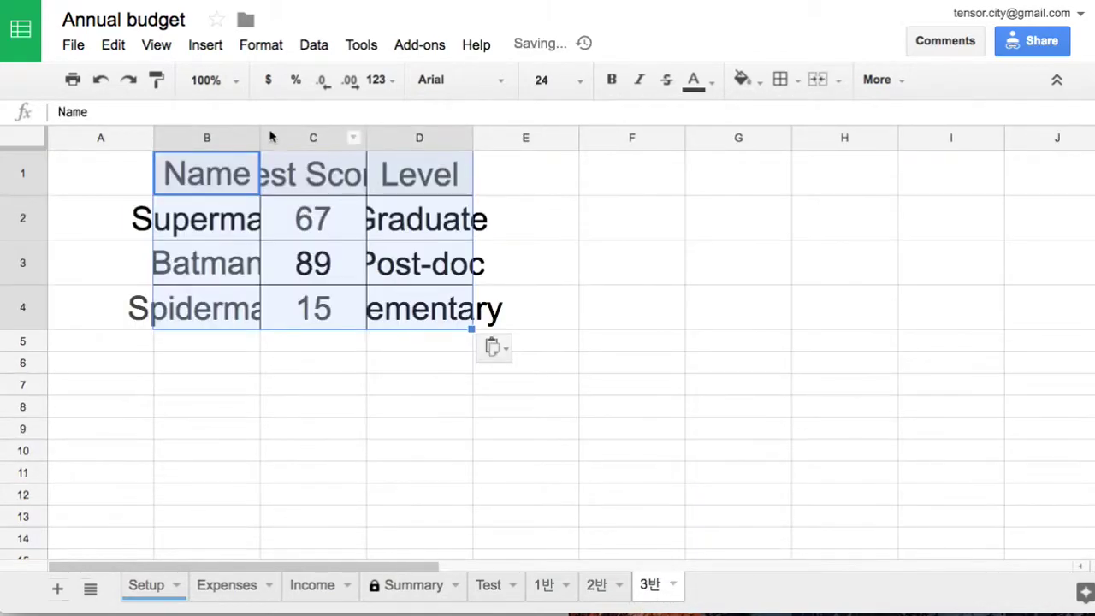
Widen columns B to D equally on sheet 3반 so the pasted table's text fits.
left_click_drag(261, 140, 385, 146)
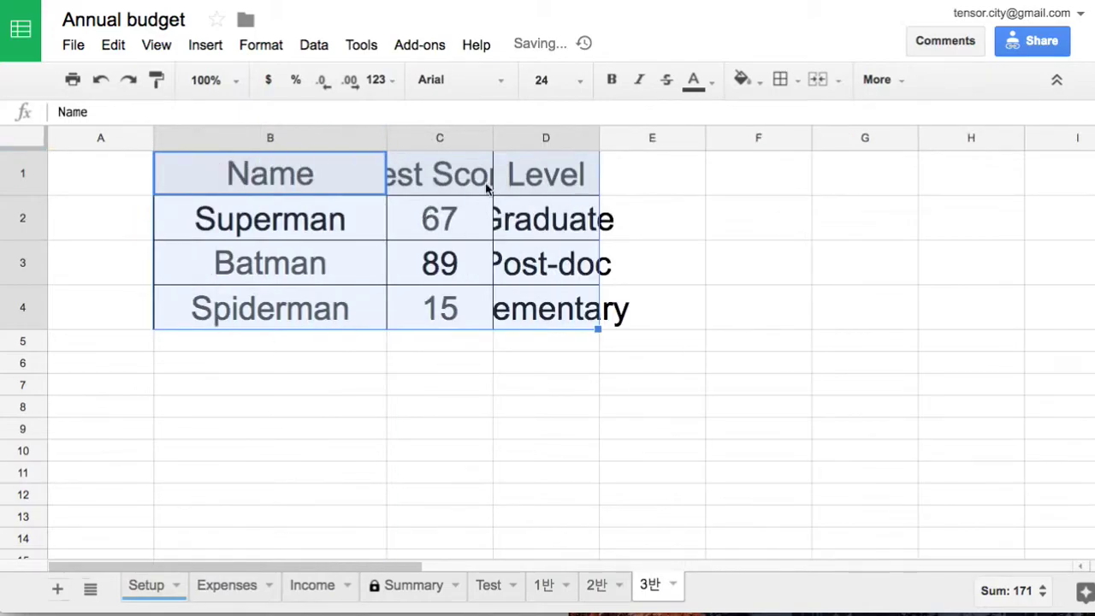
left_click_drag(316, 141, 741, 146)
left_click(355, 238)
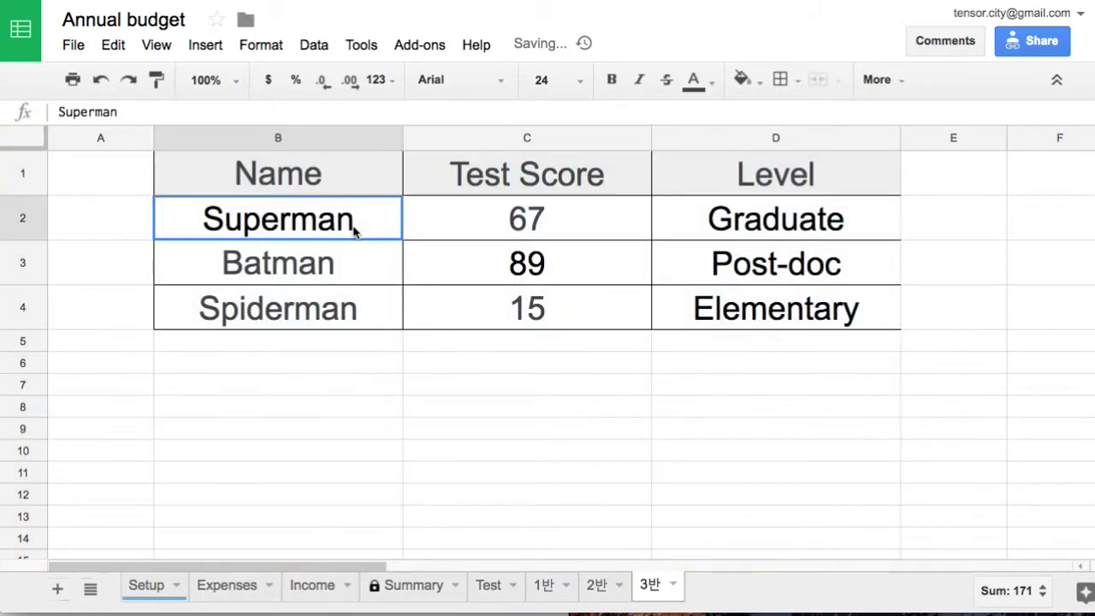
Replace the names in B2:B4 of sheet 3반 with Doctor Evil, Joker and MB.
left_click_drag(355, 237, 356, 312)
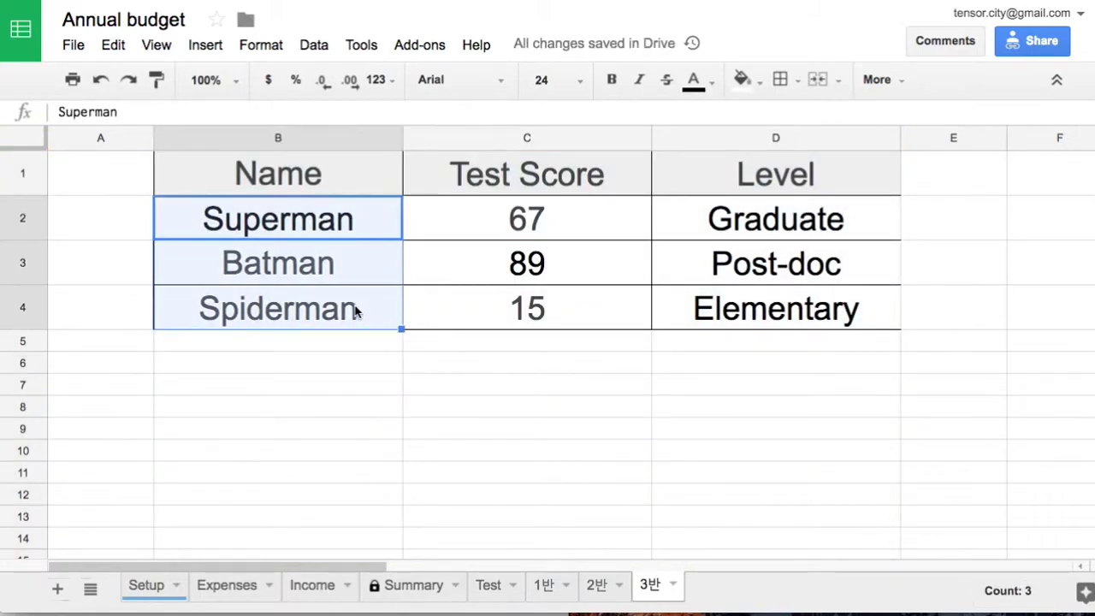
type("E")
key("BackSpace")
type("Doctor Evil")
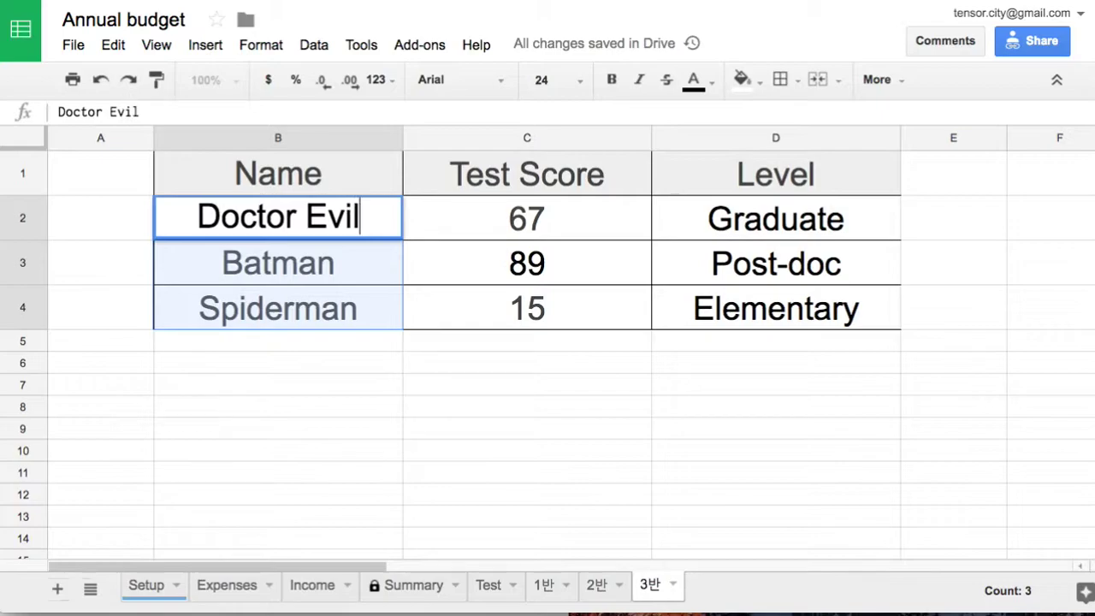
left_click(325, 281)
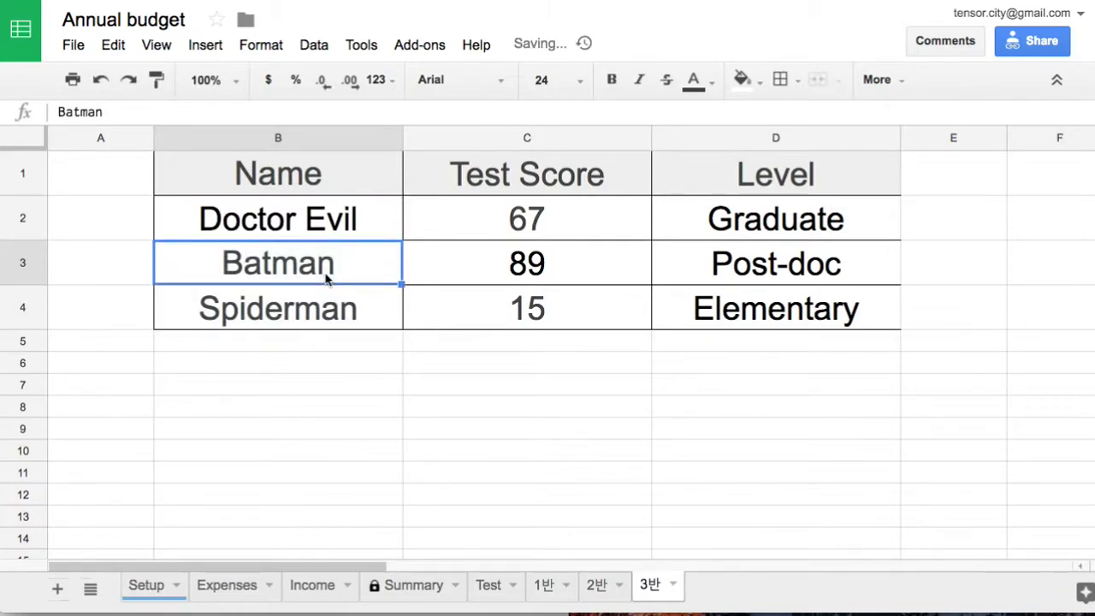
type("Joker")
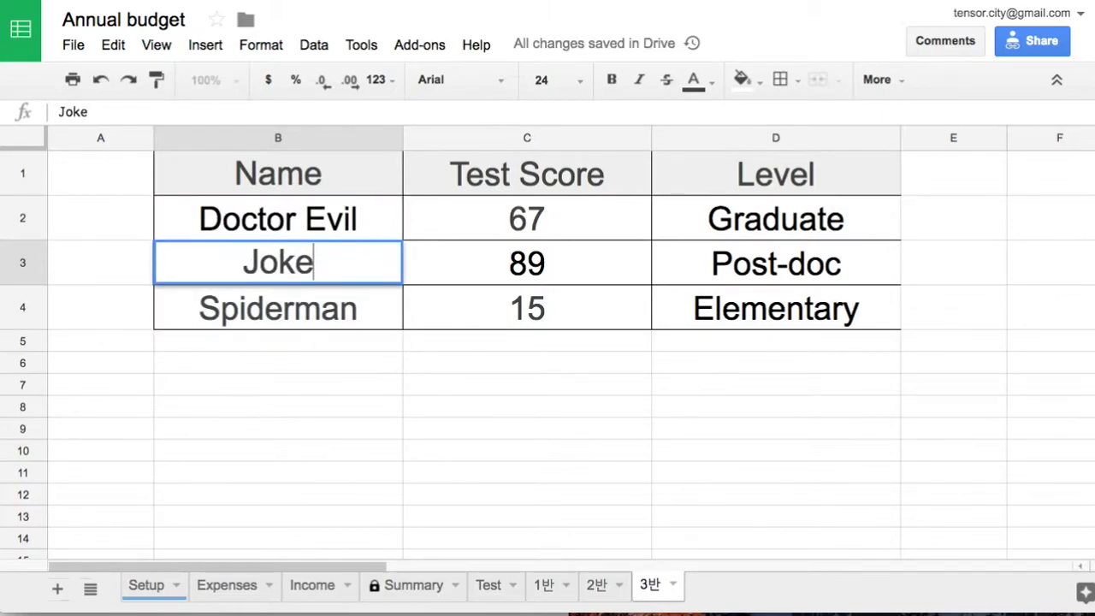
left_click(304, 315)
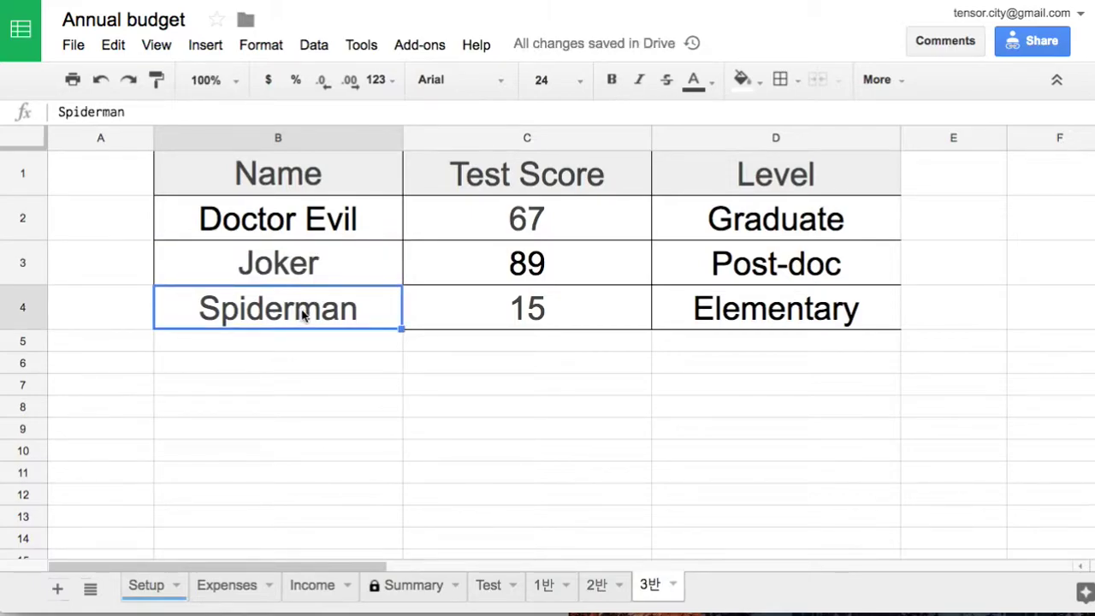
type("MB")
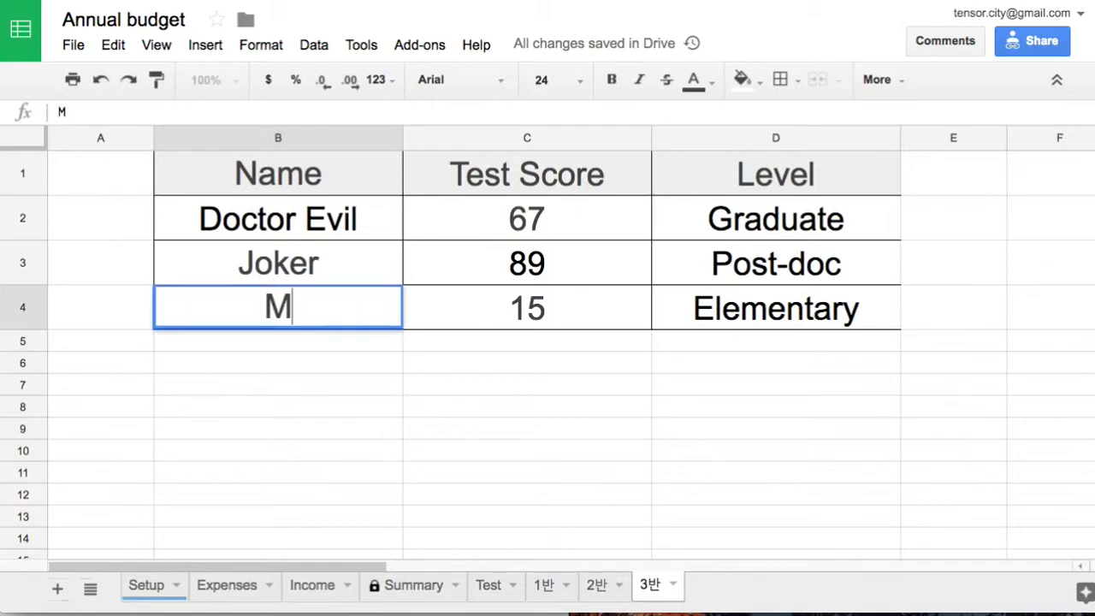
left_click(347, 386)
Set the test scores in C2:C4 of sheet 3반 to 45, 35 and 76.
left_click(537, 224)
type("45")
left_click(535, 272)
type("35")
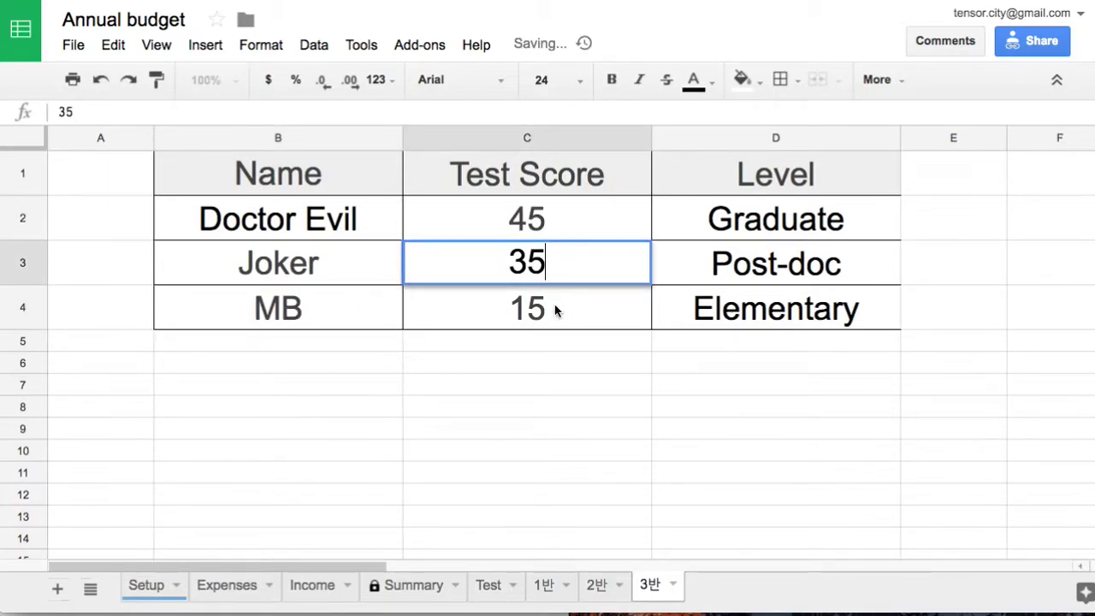
left_click(556, 310)
type("76")
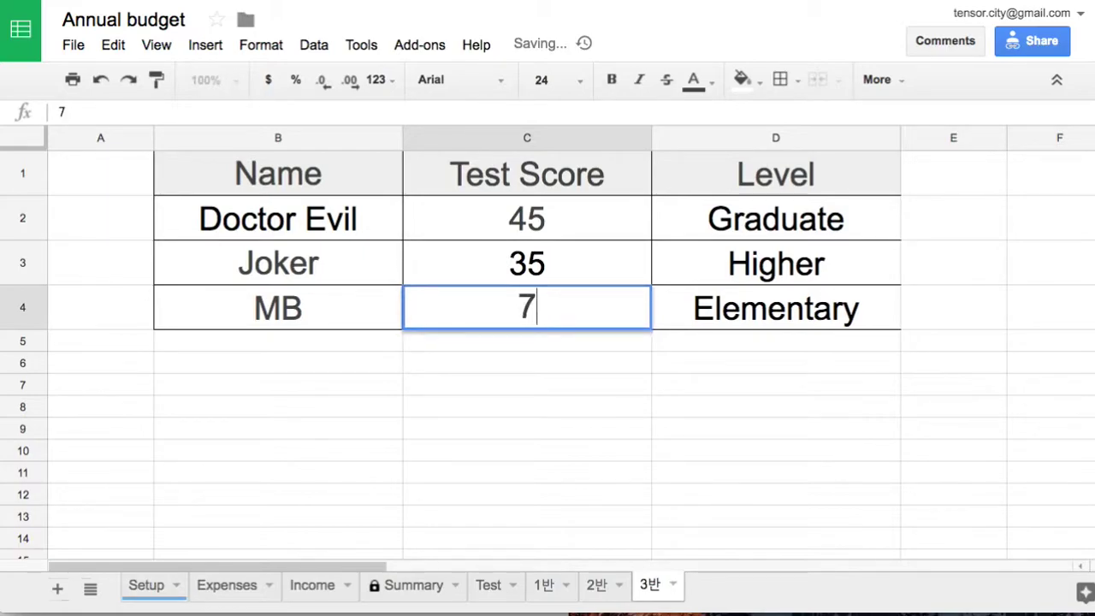
left_click(590, 355)
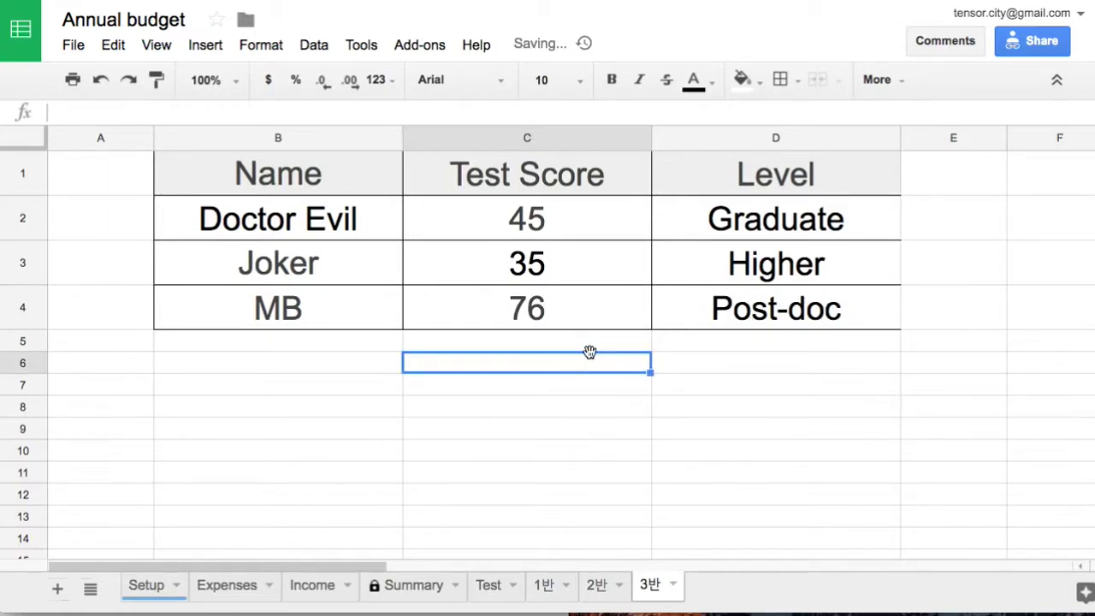
Copy the D2 formula without its equals sign into C7 of sheet 3반 as plain text: VLOOKUP(C2, Test!$K$16:$M$21, 3, true).
double_click(729, 227)
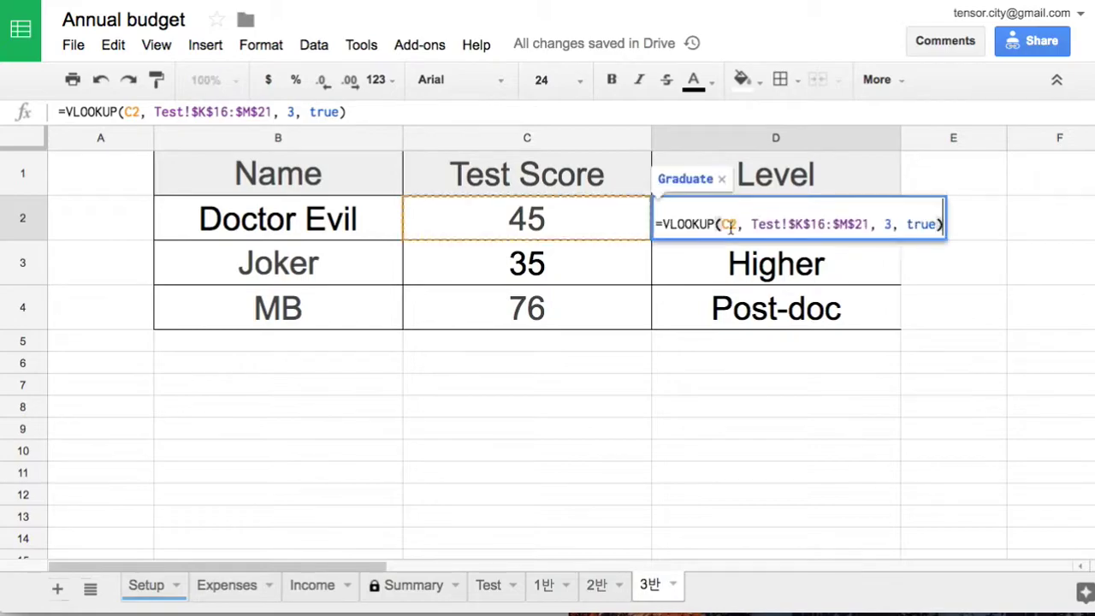
left_click(770, 282)
left_click(787, 323)
double_click(780, 236)
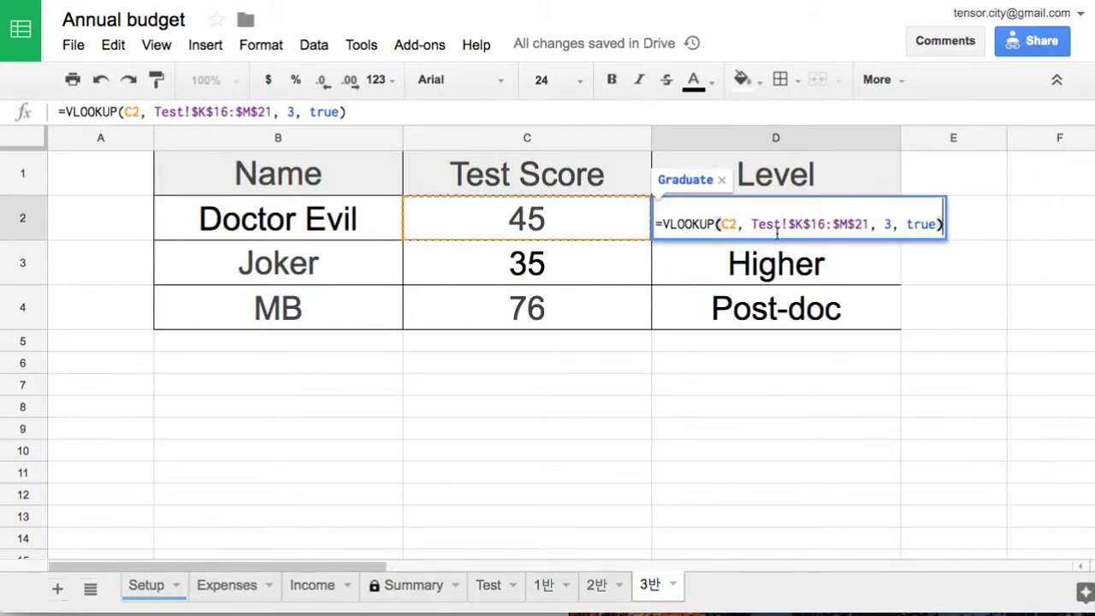
left_click_drag(750, 224, 782, 224)
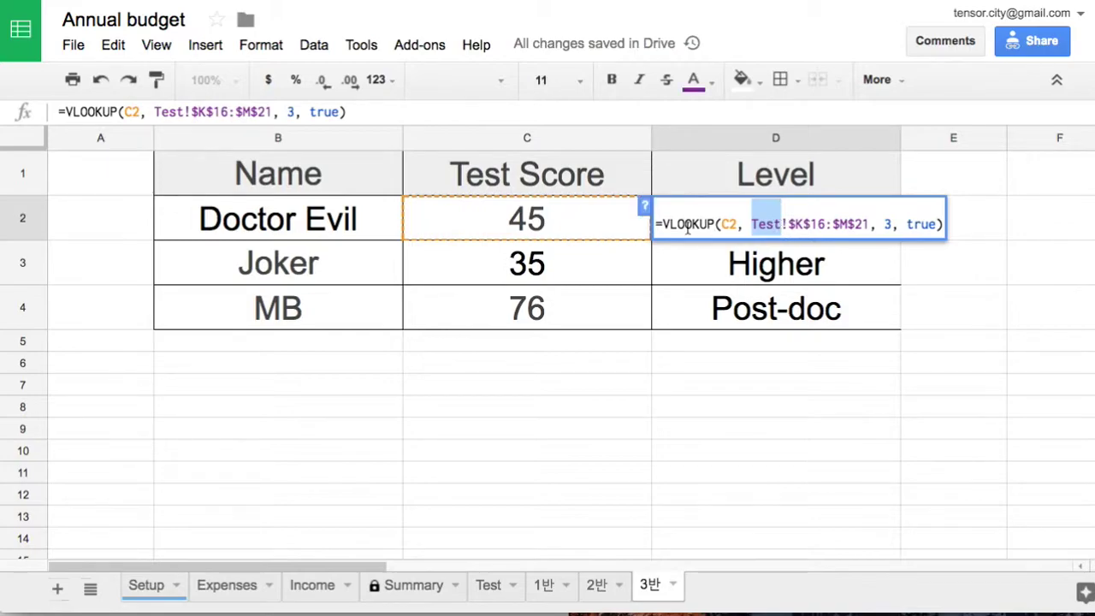
left_click_drag(661, 224, 950, 236)
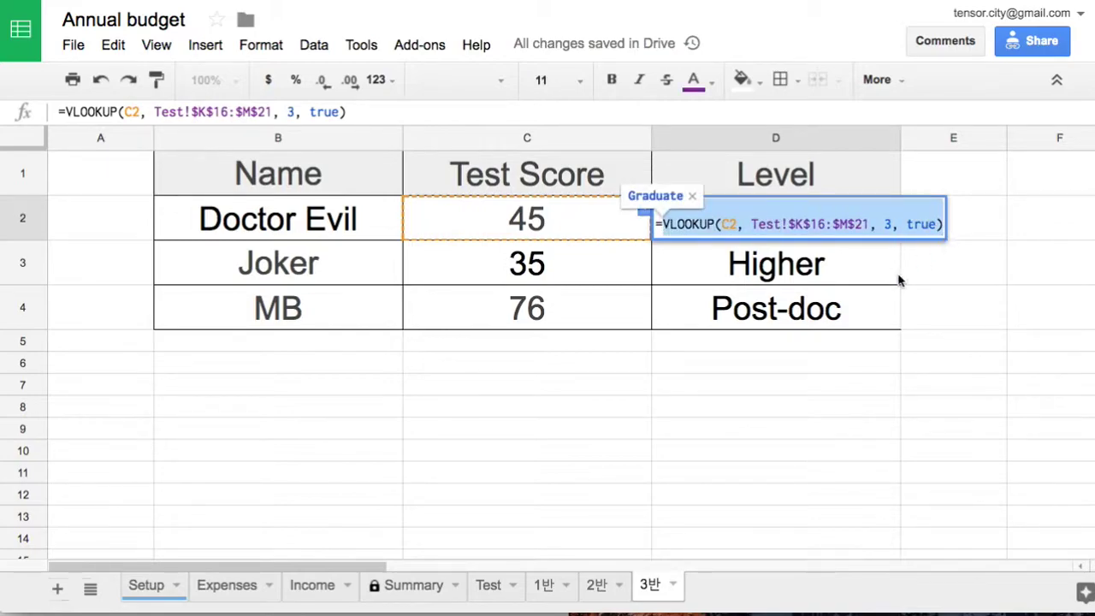
key("ctrl+c")
key("Escape")
double_click(577, 385)
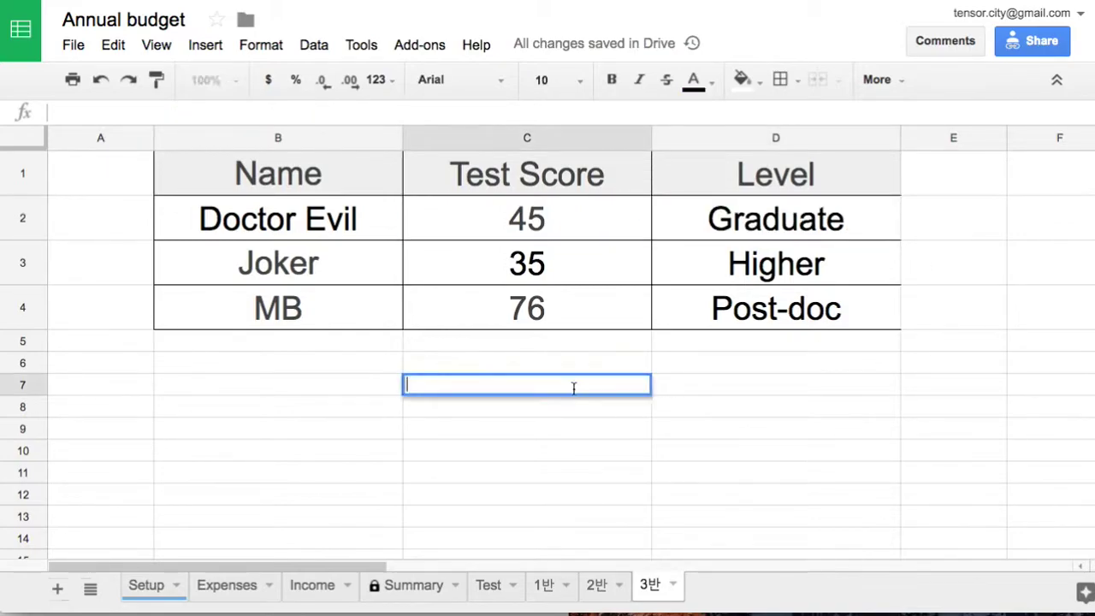
key("ctrl+v")
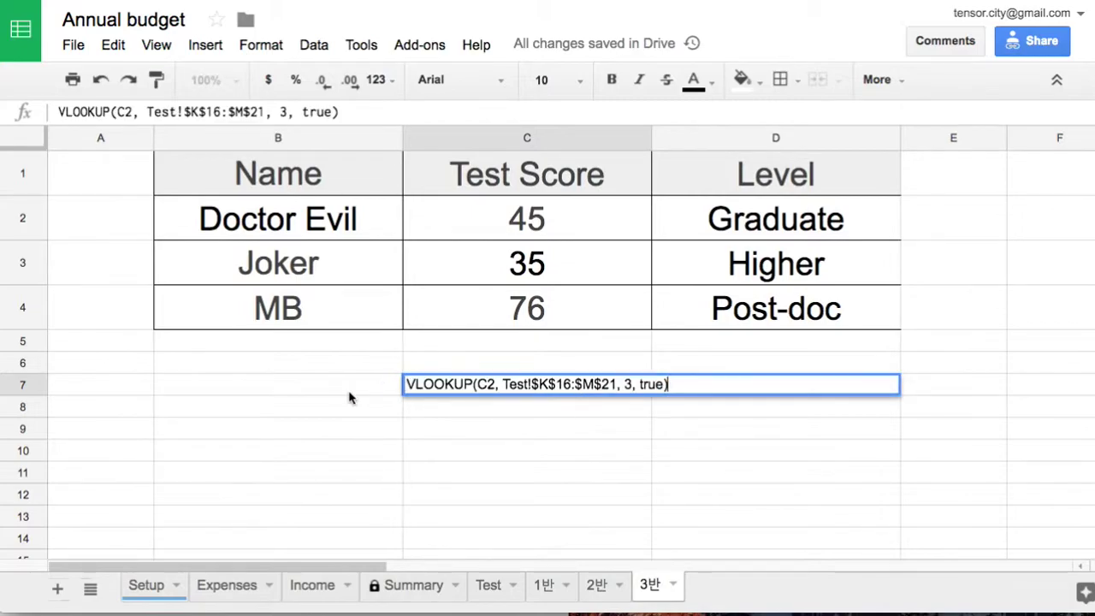
left_click(354, 391)
Set the formula text in C7 of sheet 3반 to font size 24.
left_click(423, 385)
left_click(551, 81)
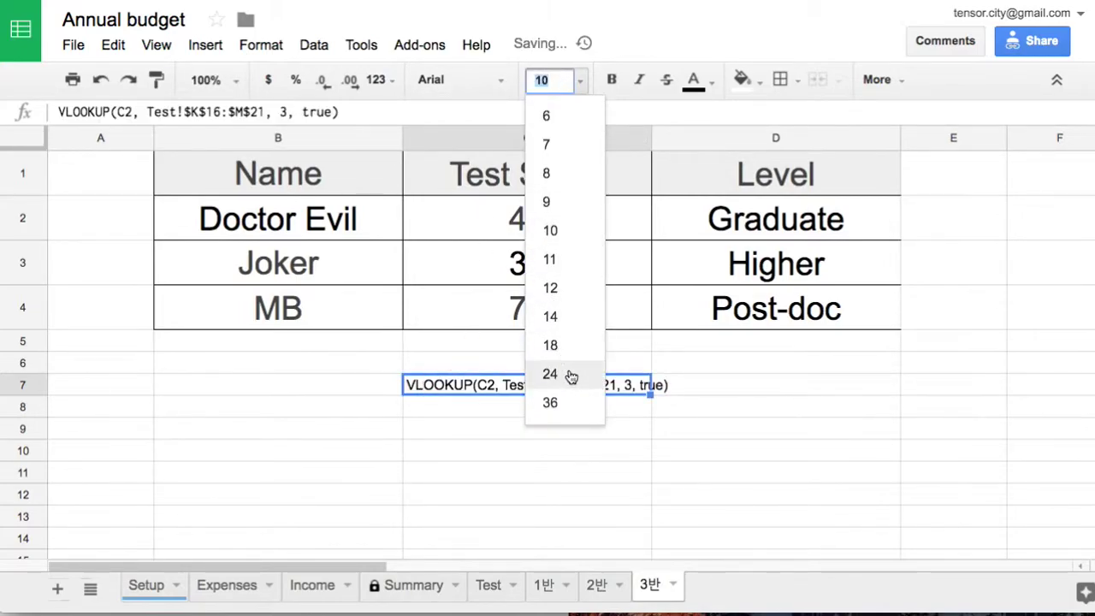
left_click(568, 375)
left_click(542, 453)
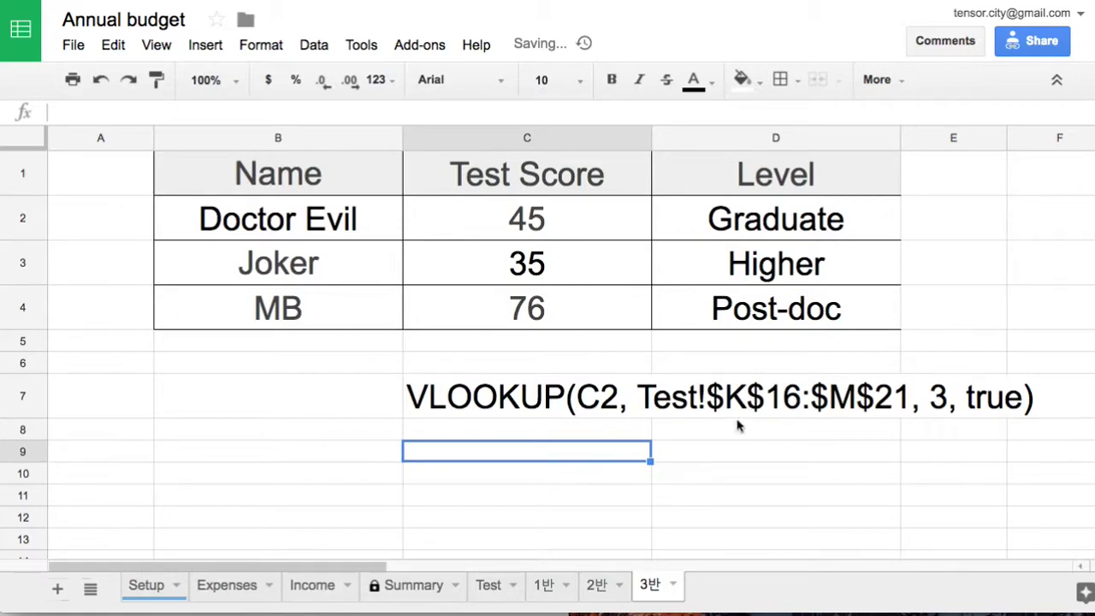
Compare the tables and formula text on sheets 1반, 2반 and 3반, and view the level lookup table on the Test sheet.
left_click(549, 594)
left_click(591, 599)
left_click(643, 592)
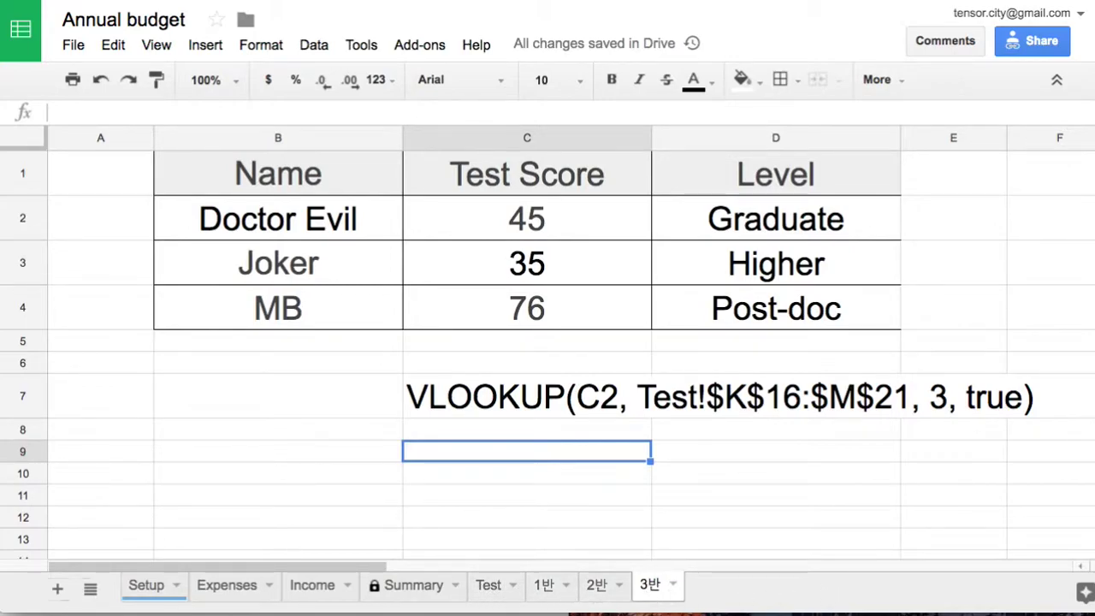
left_click(499, 596)
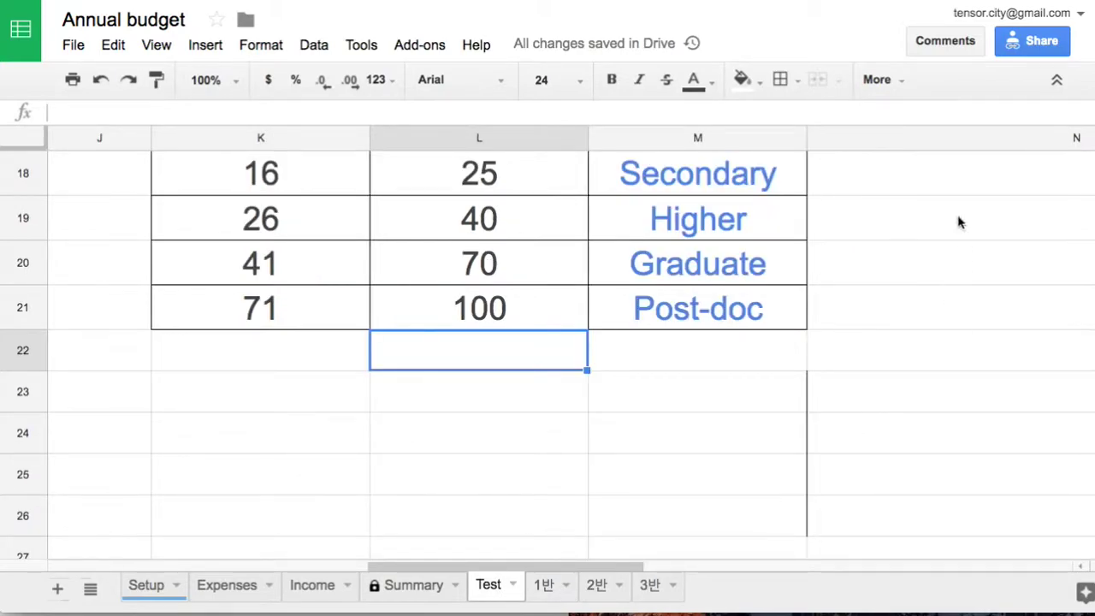